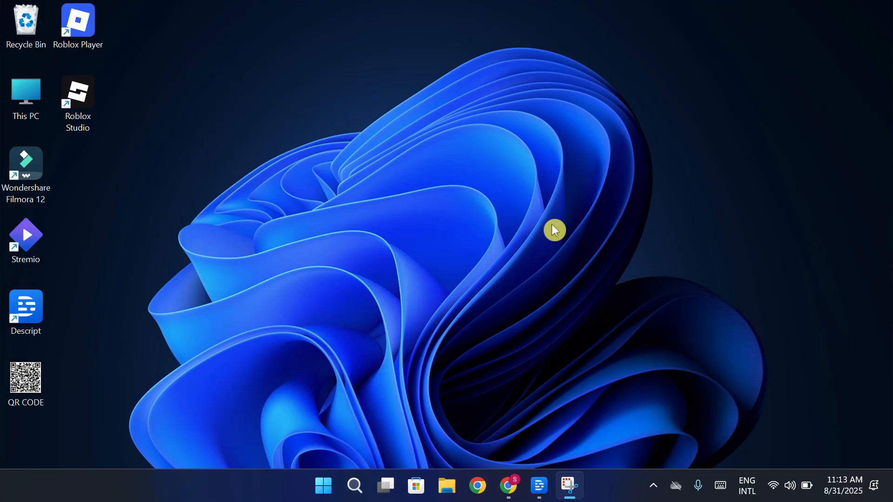
Switch to Chrome, start the free sign-up on the Brevo website and look over the account's home dashboard
left_click(510, 489)
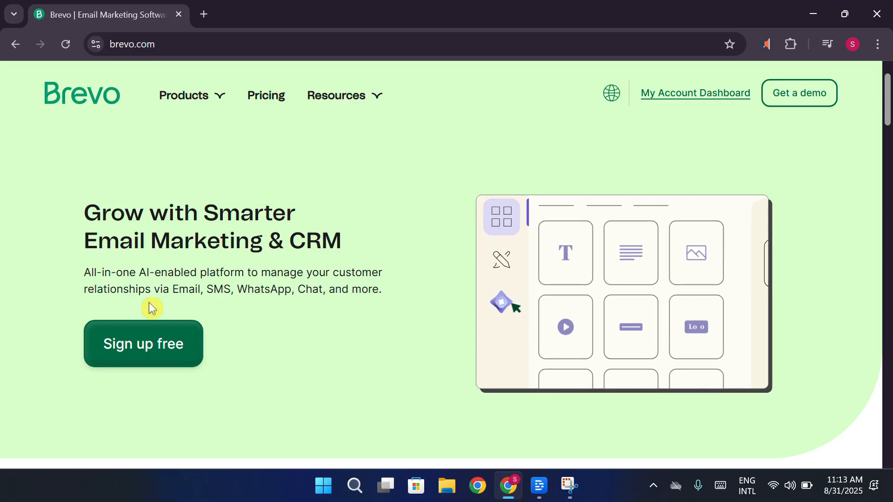
left_click(149, 340)
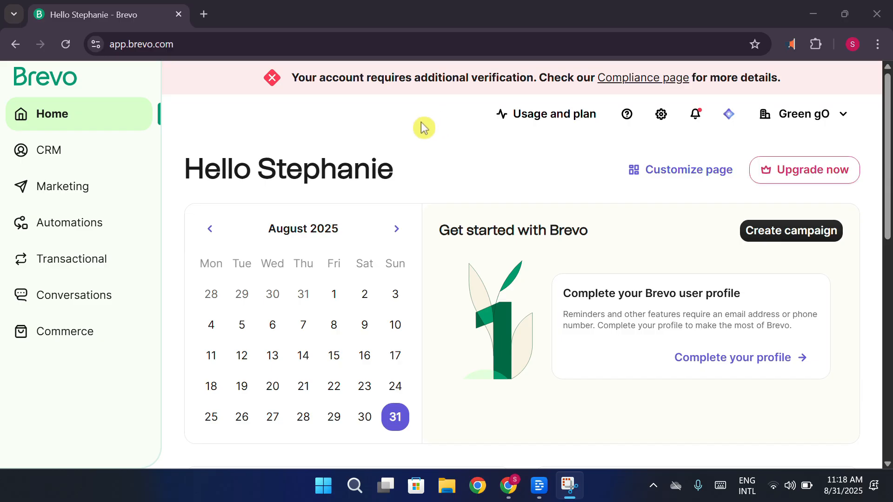
scroll(423, 126, "down", 2)
scroll(422, 125, "up", 1)
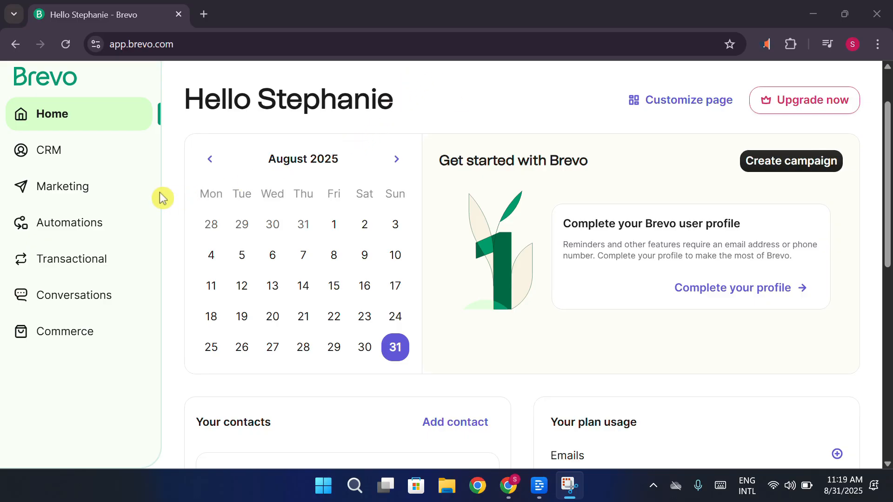
Open the CRM section, look through the navigation entries and return to the home dashboard
left_click(123, 166)
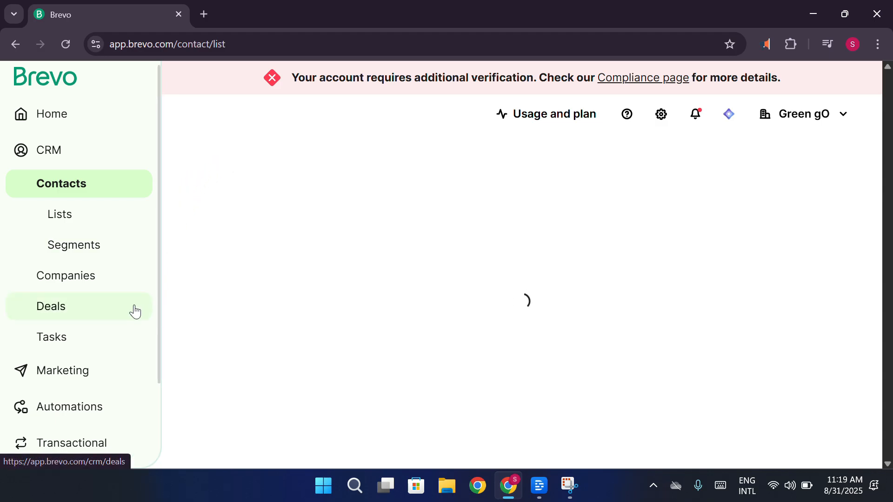
scroll(140, 309, "down", 2)
scroll(110, 214, "up", 2)
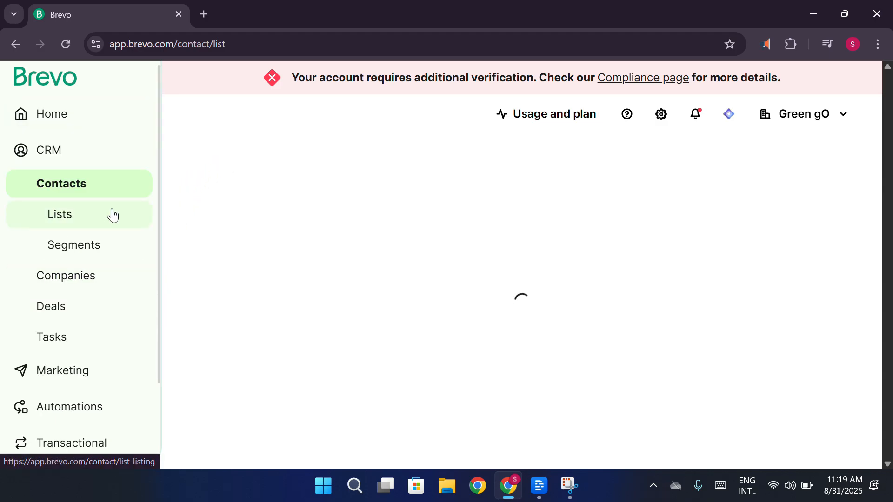
scroll(112, 215, "down", 2)
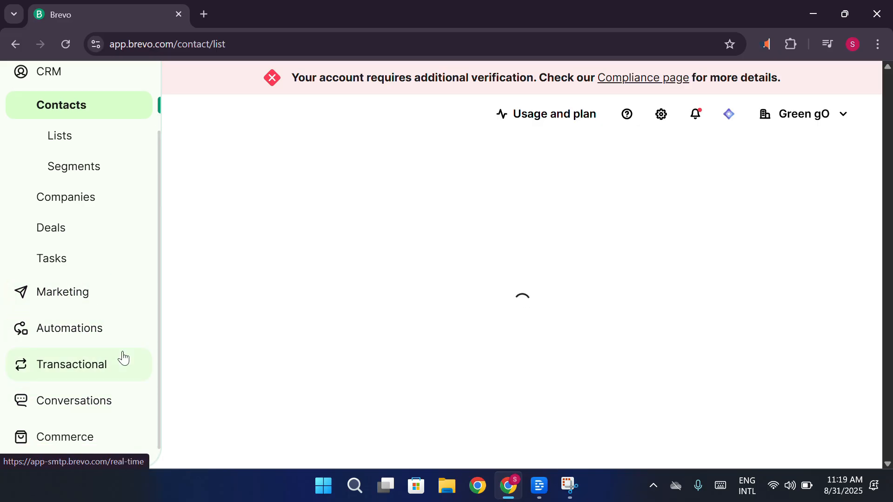
scroll(63, 228, "up", 2)
left_click(90, 112)
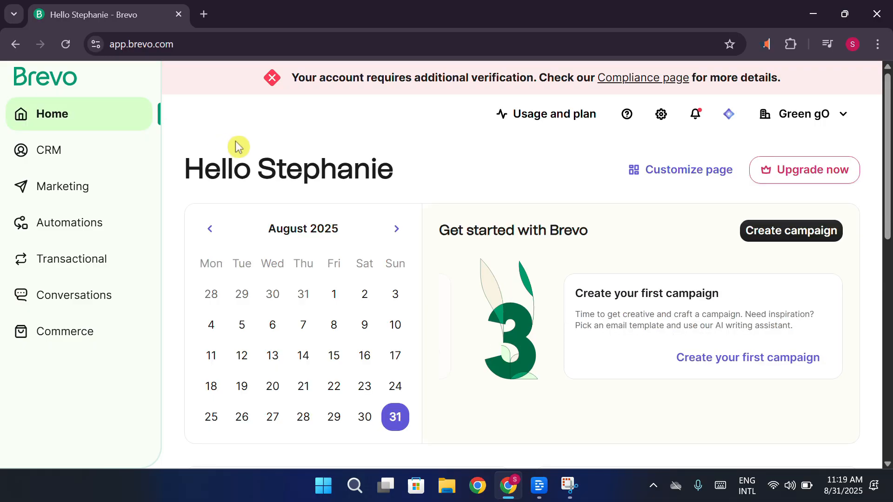
Dismiss the navigation tour announcement and open the CRM contacts list
scroll(278, 183, "down", 2)
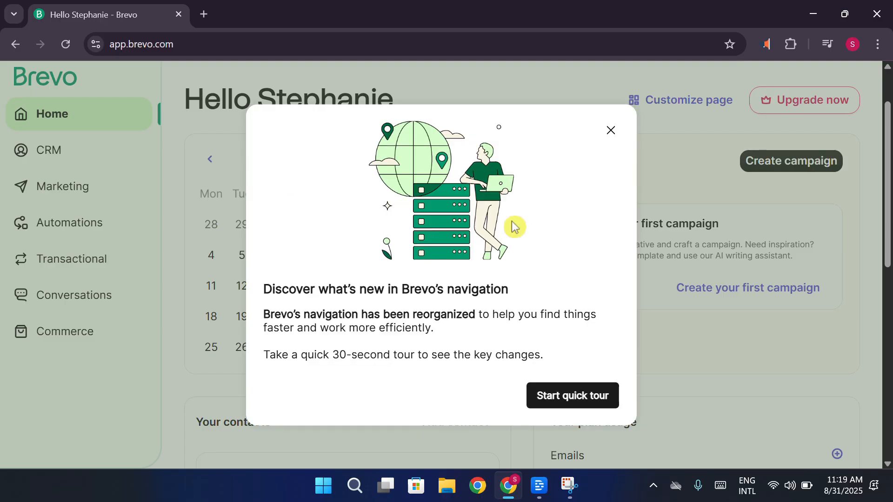
left_click(611, 130)
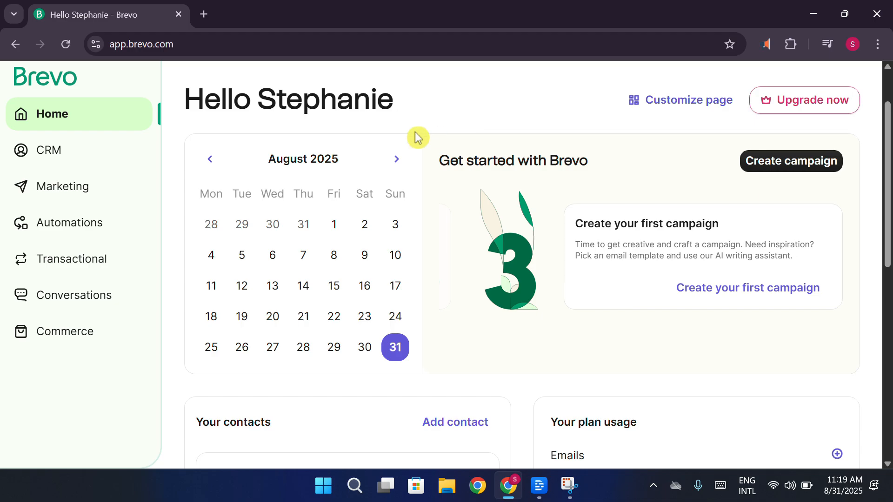
left_click(105, 150)
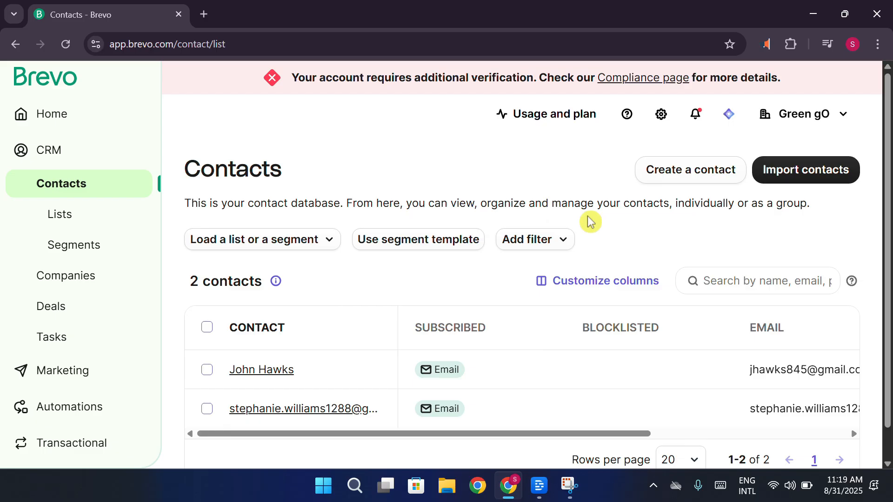
Start a new contact and fill in the contact's first name and e-mail address
left_click(690, 180)
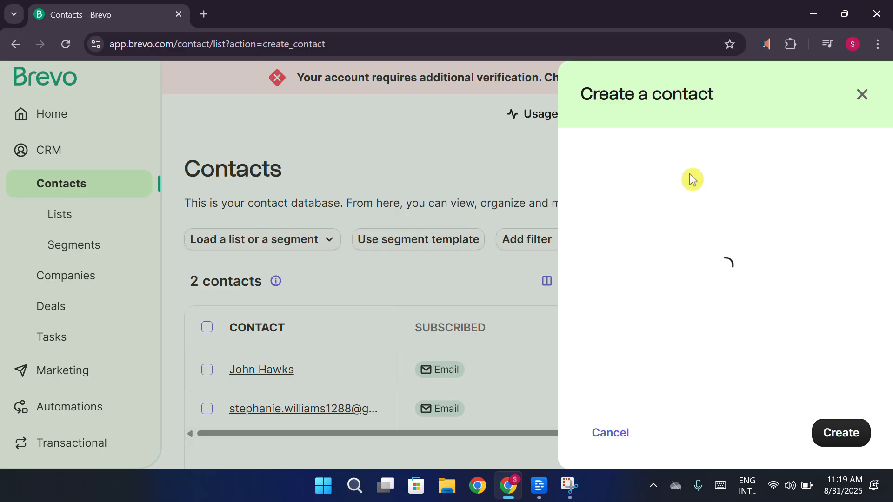
type("STEP")
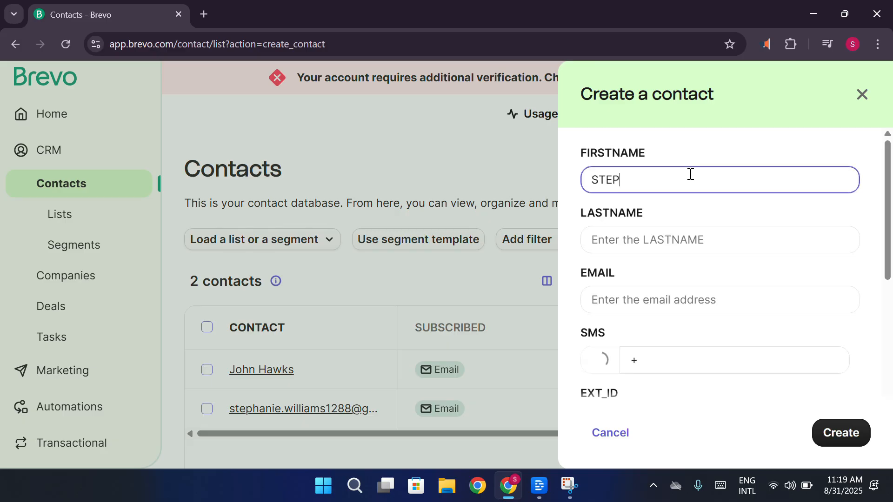
type("HANIE")
left_click(664, 301)
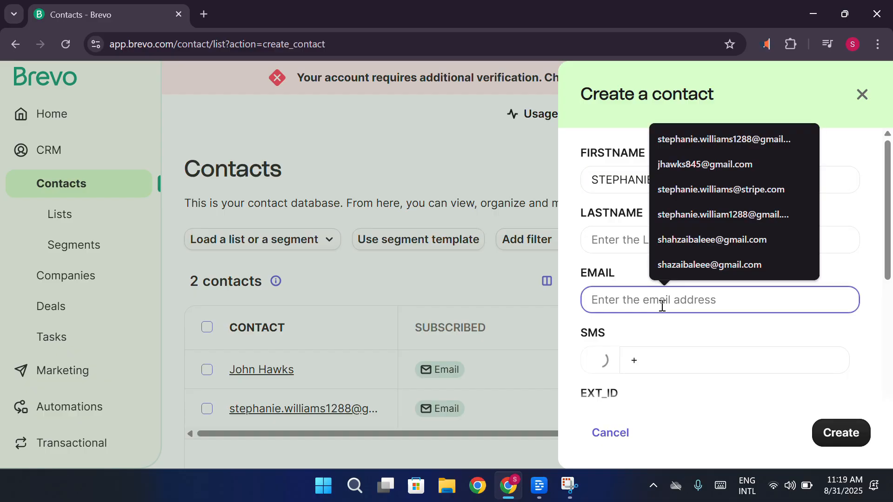
left_click(734, 143)
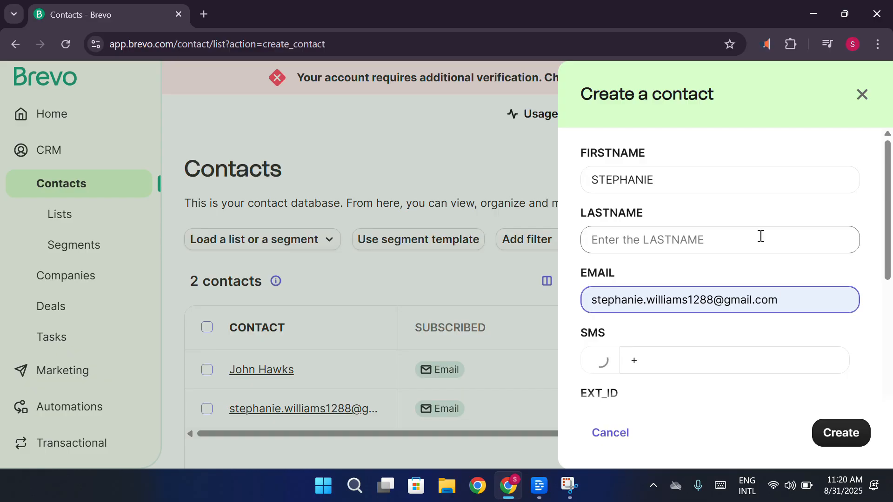
Try to create the contact with the remaining fields left empty, and discard the contact form
scroll(753, 260, "down", 2)
scroll(684, 330, "down", 3)
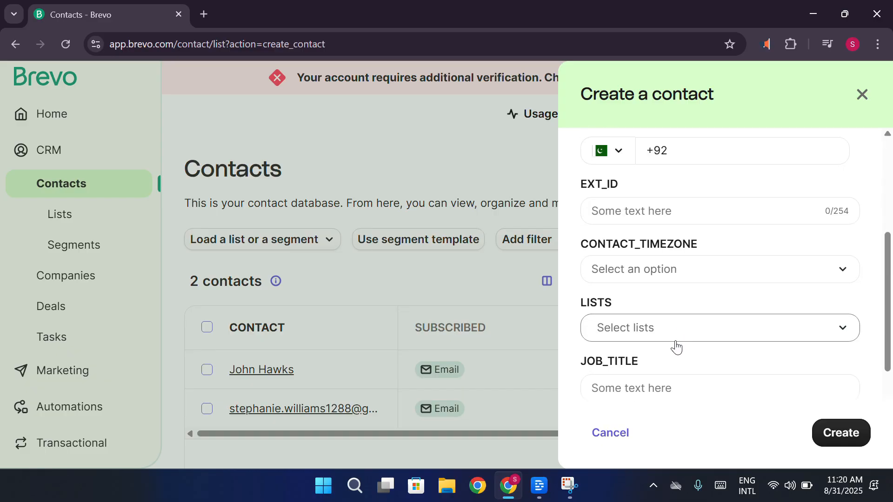
scroll(695, 371, "down", 2)
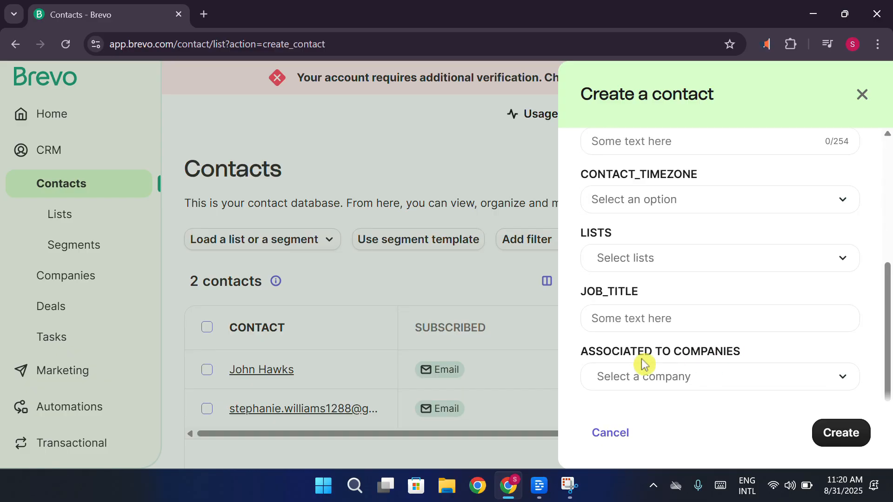
scroll(665, 325, "down", 2)
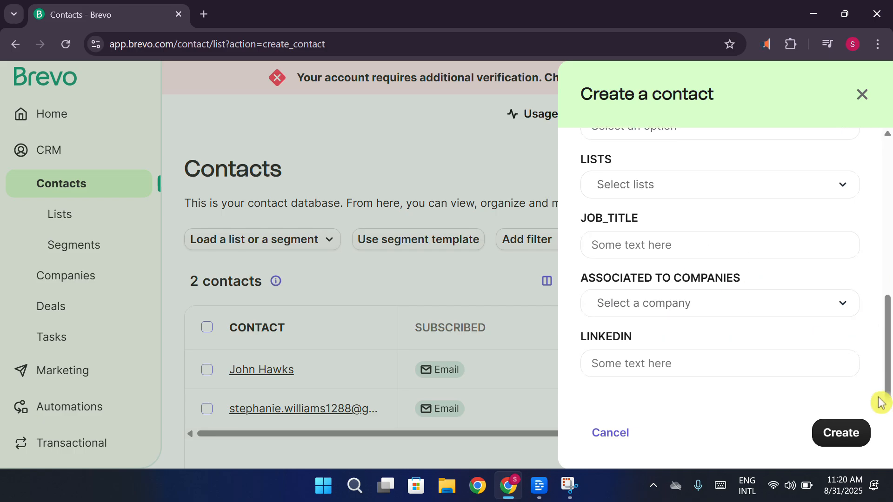
left_click(843, 431)
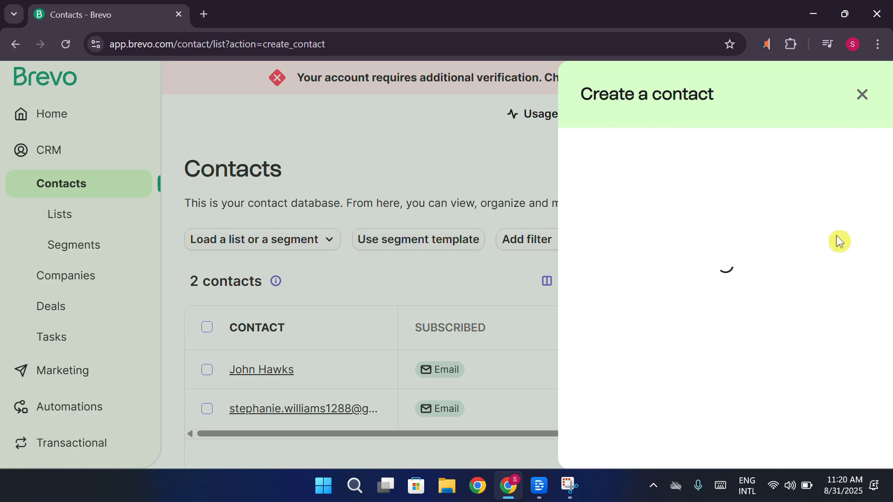
left_click(863, 99)
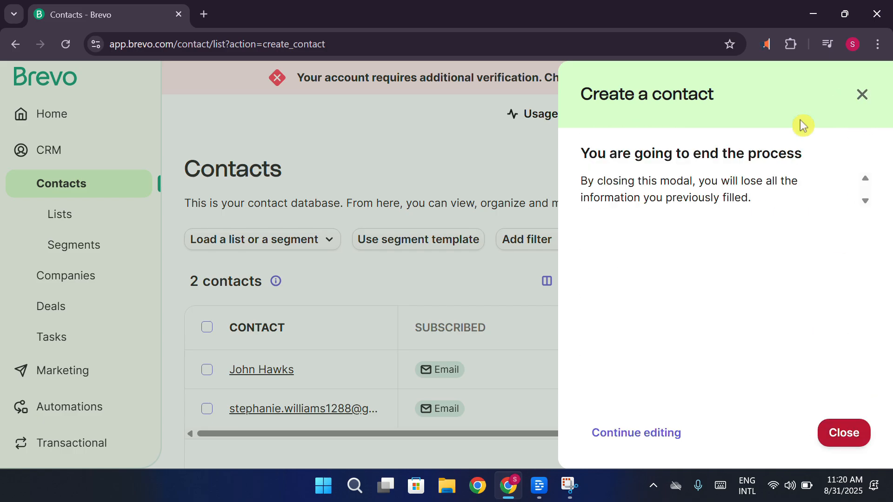
left_click(864, 96)
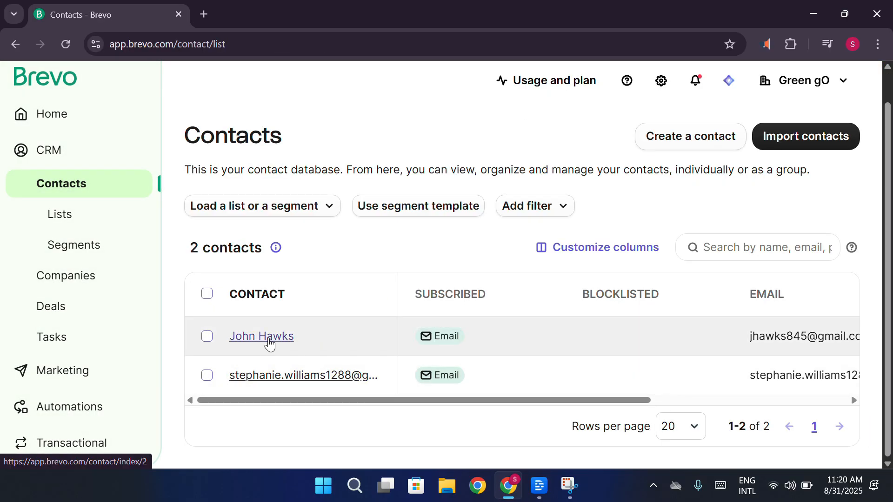
Open the first contact in the list and examine its channels, personal information and recent history
left_click(269, 344)
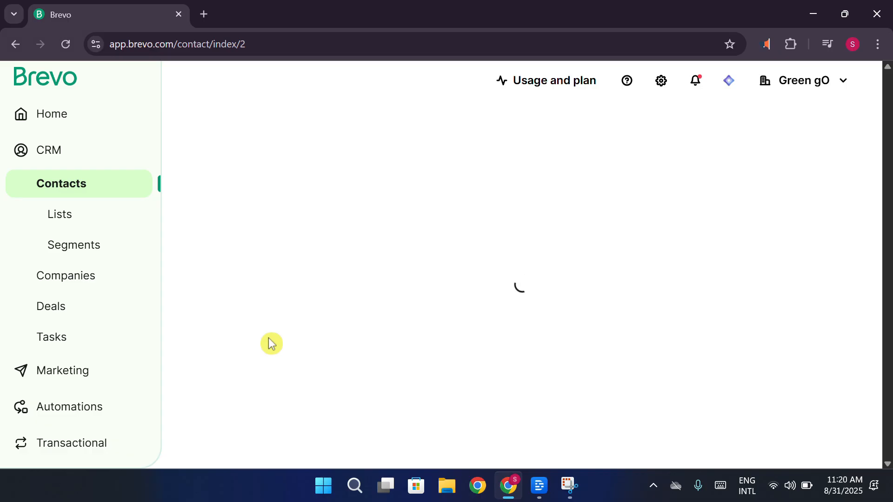
scroll(372, 277, "down", 2)
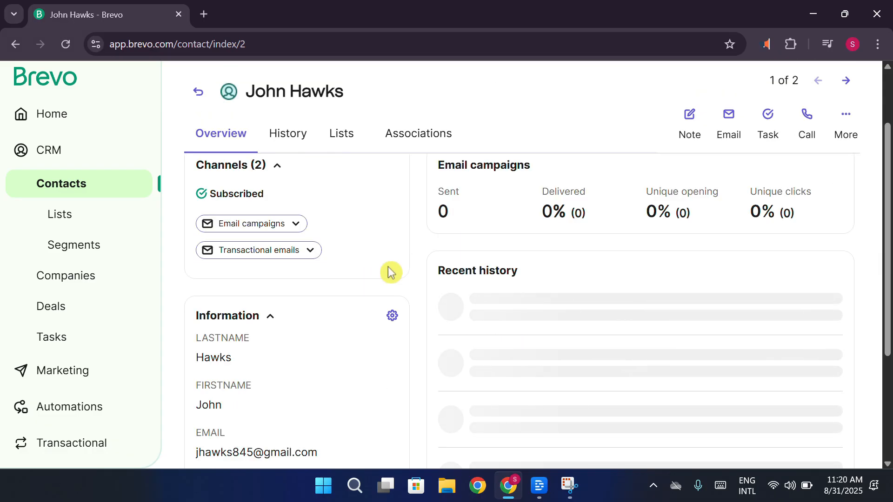
scroll(389, 272, "up", 2)
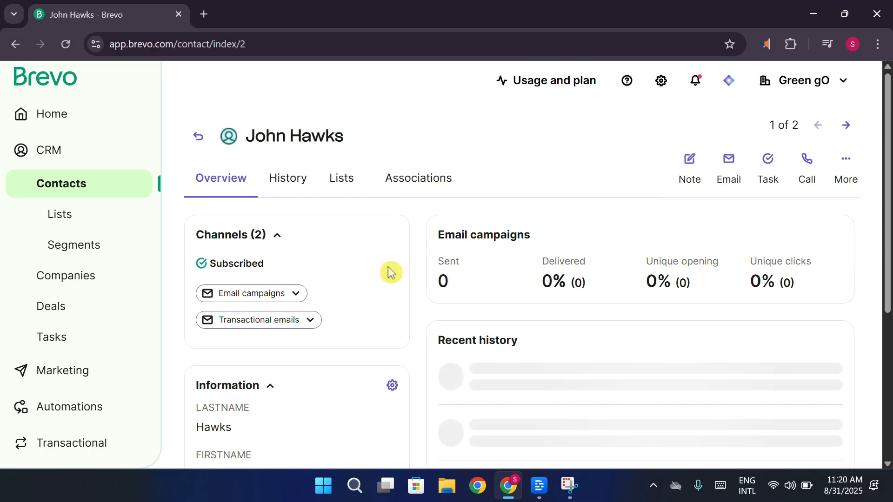
scroll(390, 272, "down", 4)
scroll(390, 272, "up", 3)
scroll(390, 273, "down", 1)
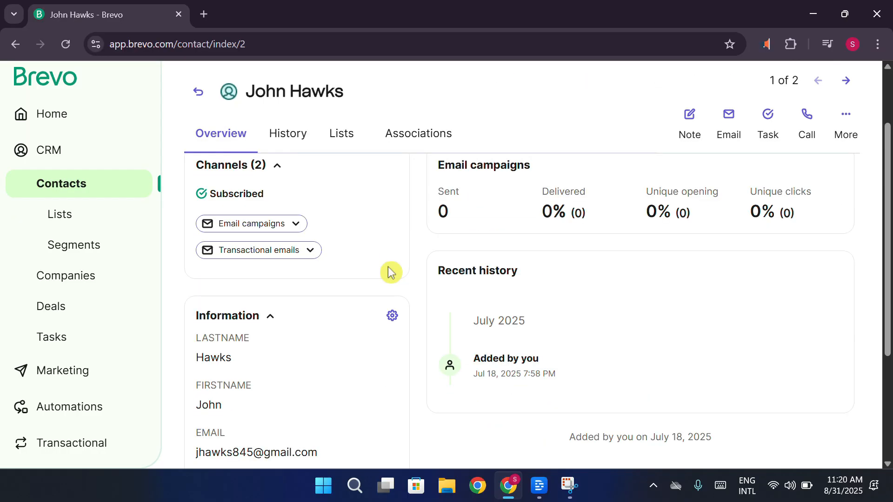
scroll(390, 272, "down", 4)
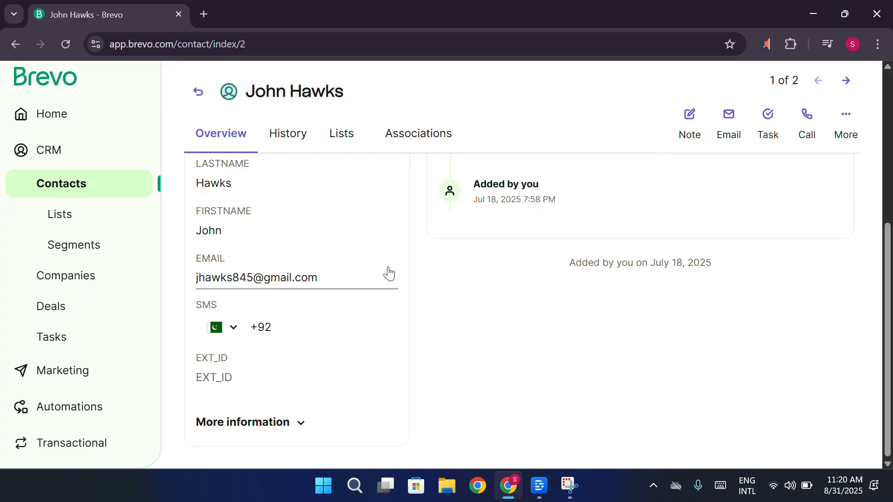
Add the note "FRIEND CUSTOMER" to the contact and save it
left_click(700, 123)
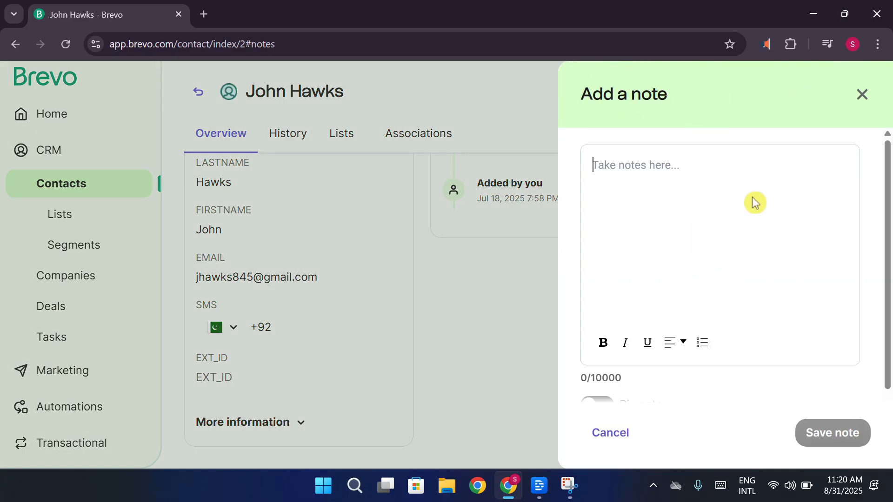
type("FRIEND")
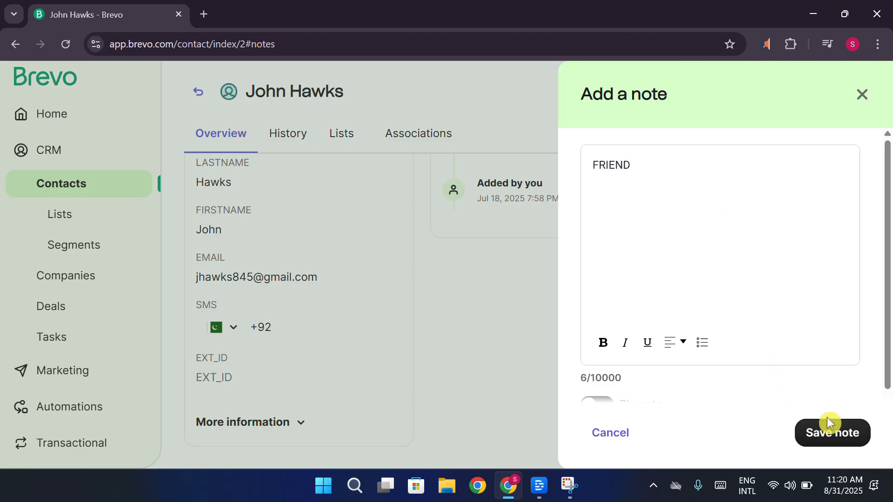
left_click(672, 195)
type("CUSTOMER")
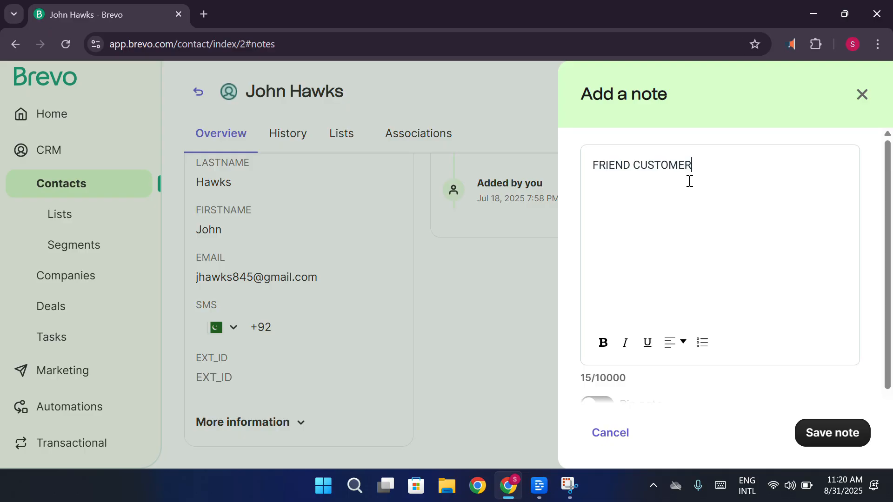
left_click(832, 433)
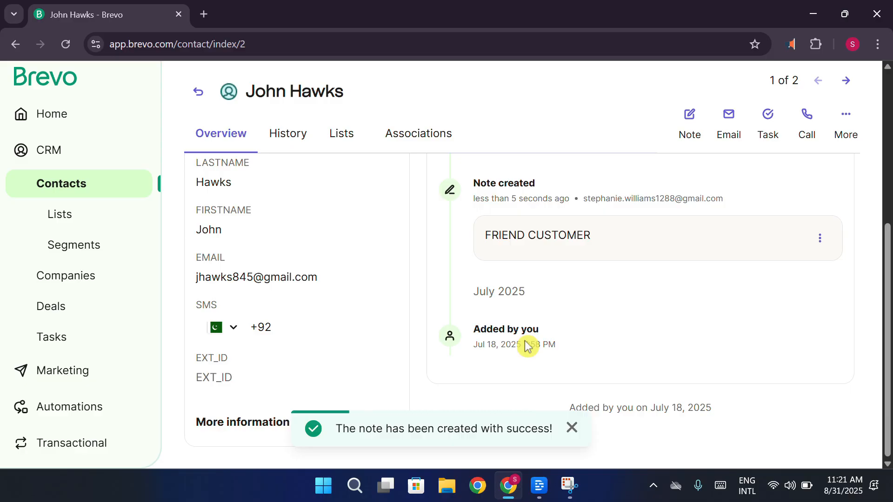
Examine the contact's email campaign statistics and recent history, and return to the contacts list
scroll(677, 324, "up", 5)
scroll(571, 302, "down", 2)
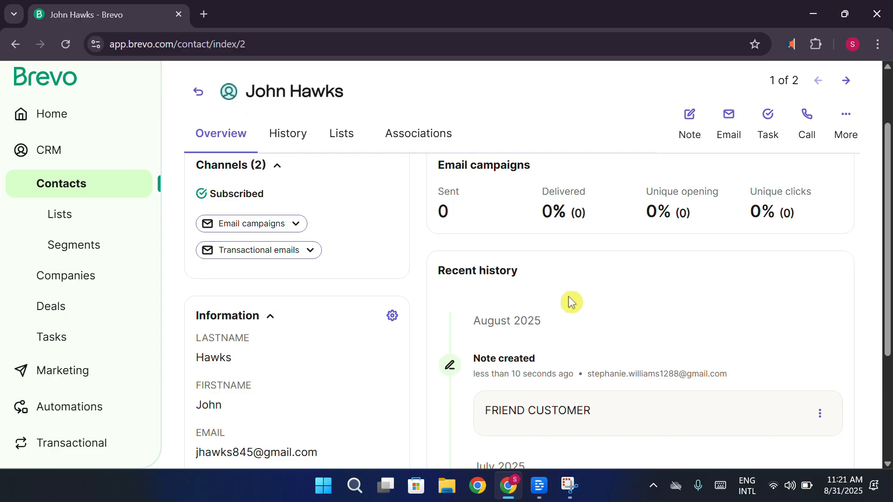
scroll(744, 261, "up", 2)
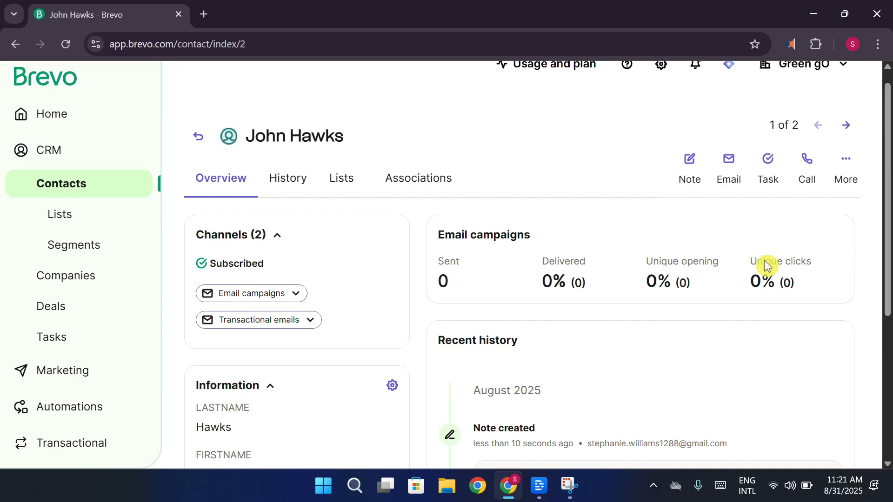
scroll(764, 261, "down", 3)
scroll(715, 276, "up", 2)
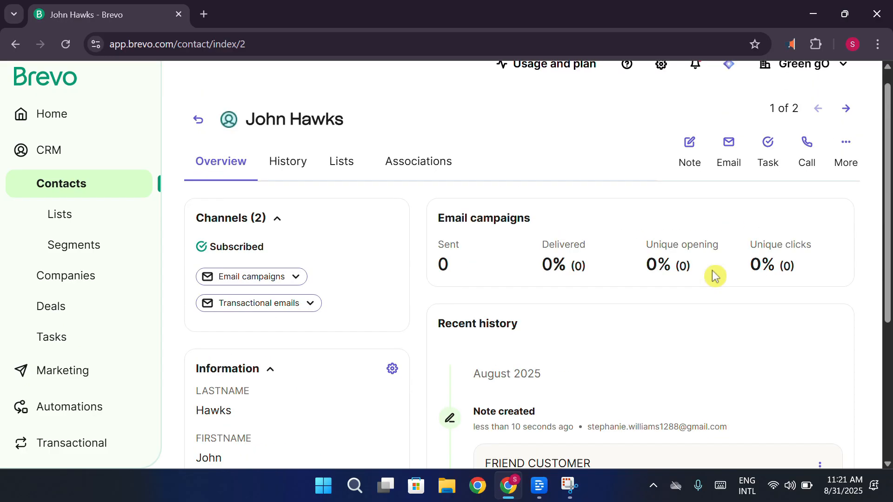
scroll(715, 277, "down", 1)
scroll(707, 275, "up", 2)
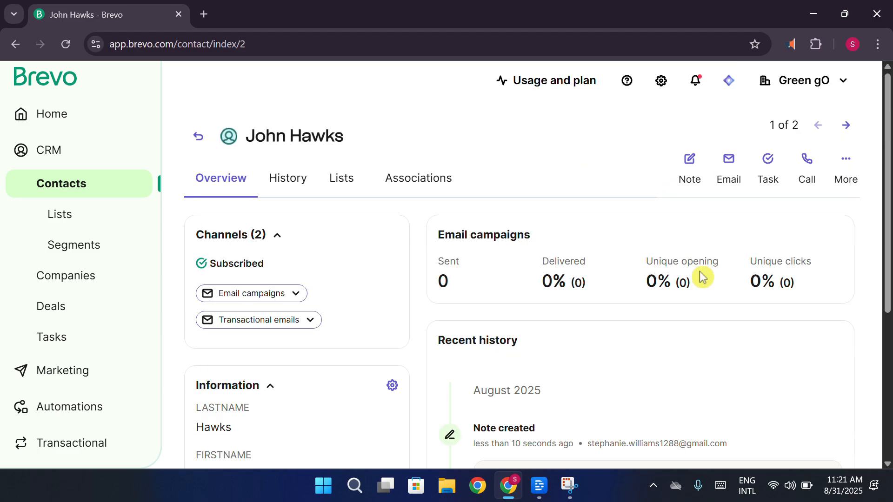
left_click(194, 137)
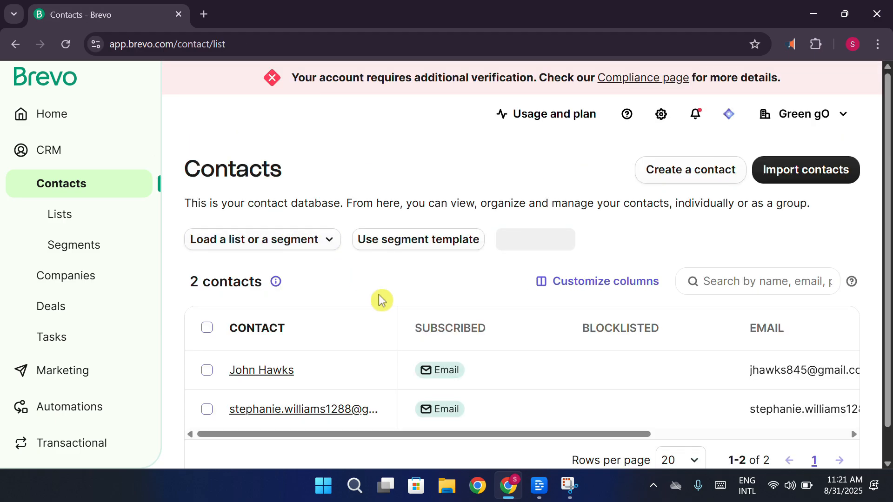
scroll(382, 387, "down", 1)
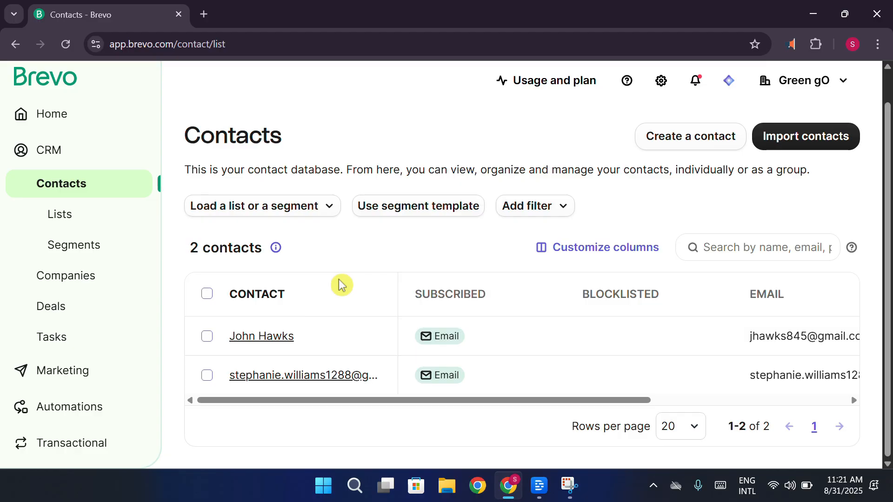
Create a regular email campaign named "WORK" in the marketing section
left_click(386, 20)
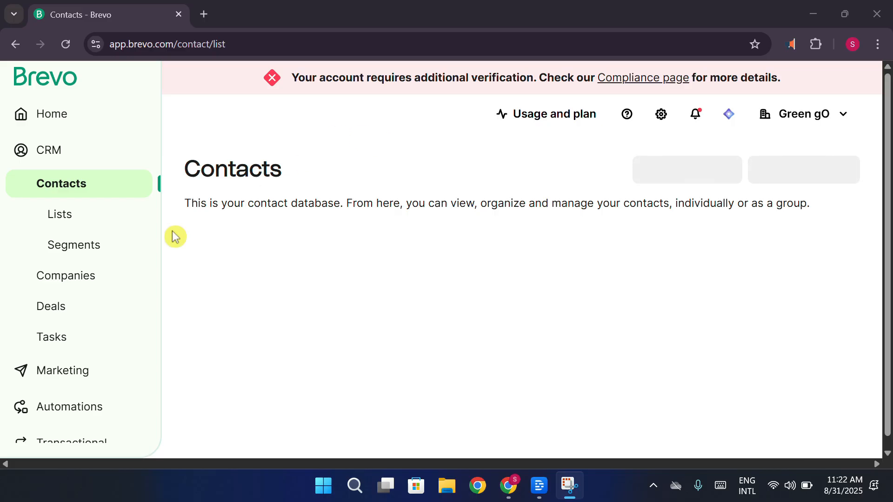
left_click(56, 370)
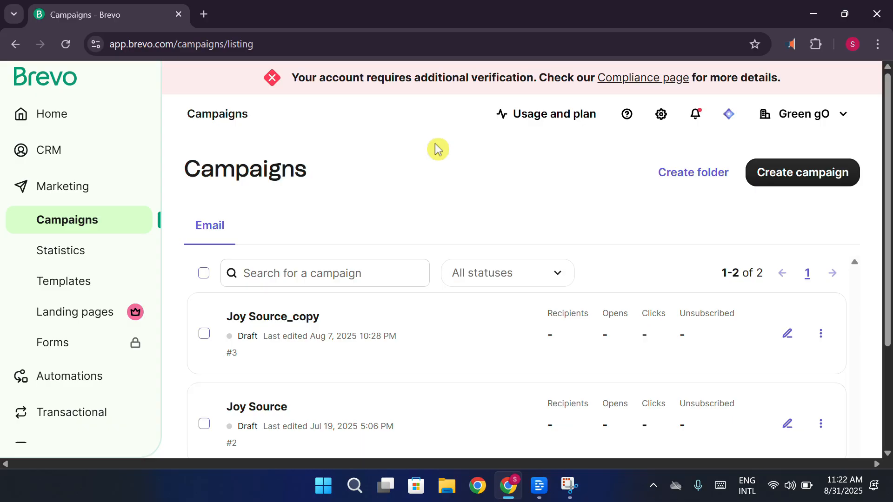
left_click(780, 178)
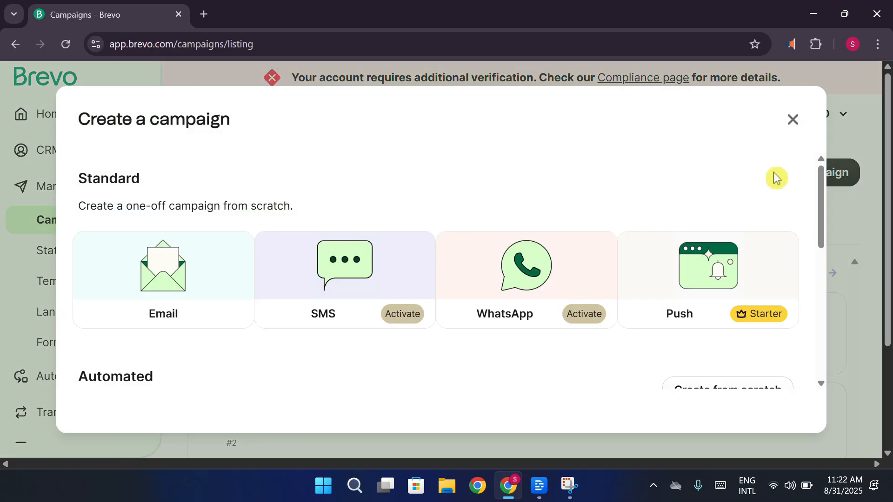
scroll(434, 186, "down", 5)
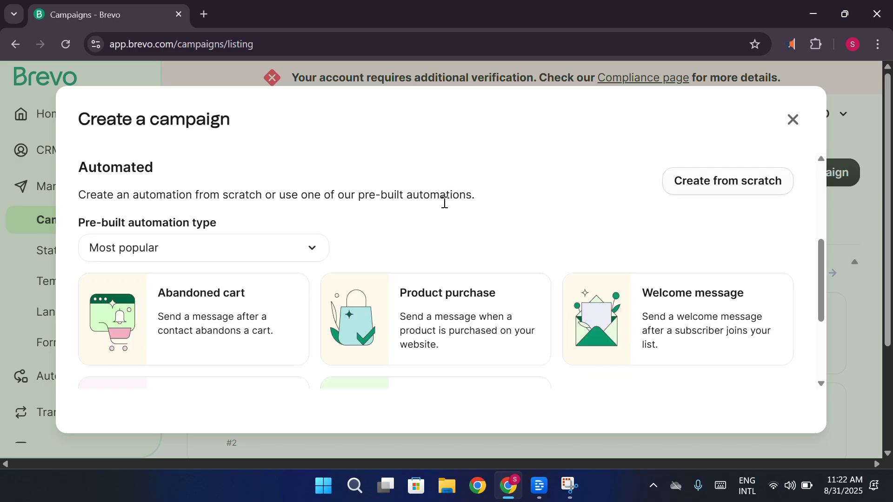
scroll(447, 205, "up", 5)
left_click(216, 273)
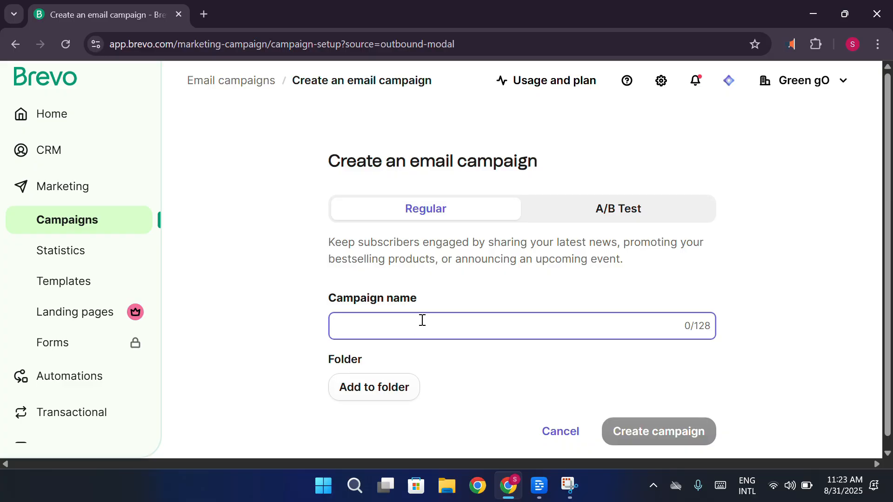
type("WORK")
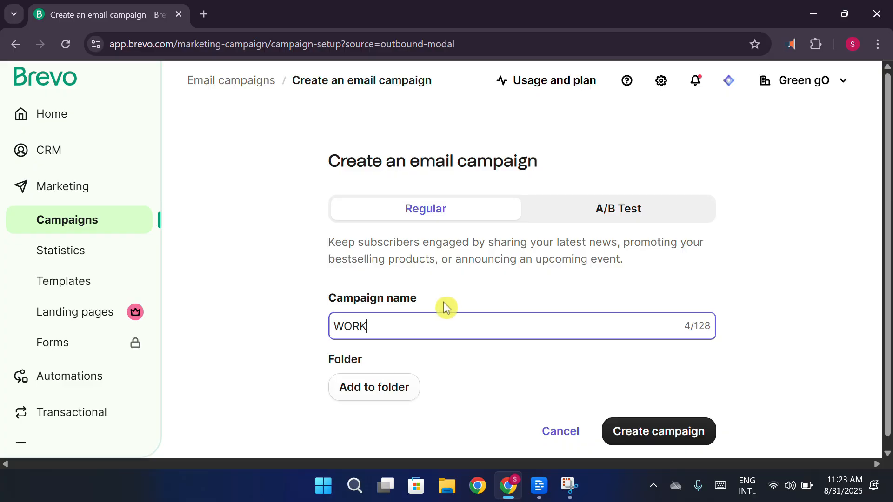
left_click(696, 440)
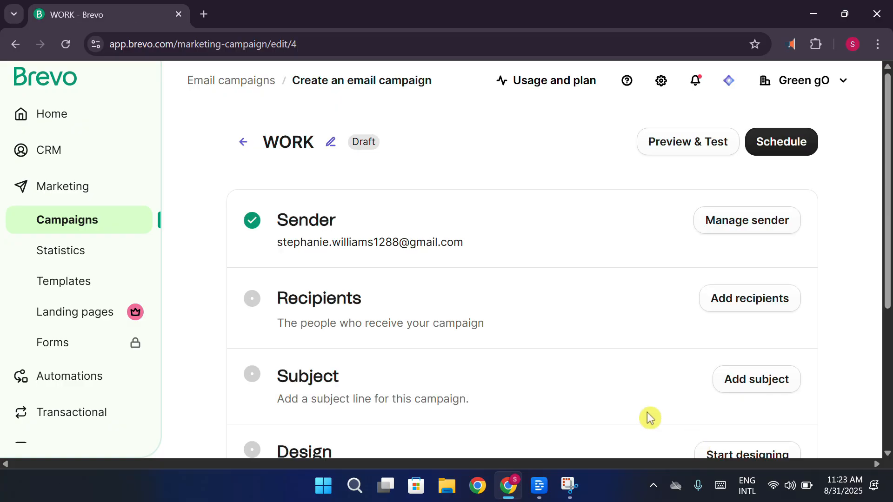
Examine the campaign's recipient options for lists and individual contacts, and close the recipients form without choosing any
left_click(758, 313)
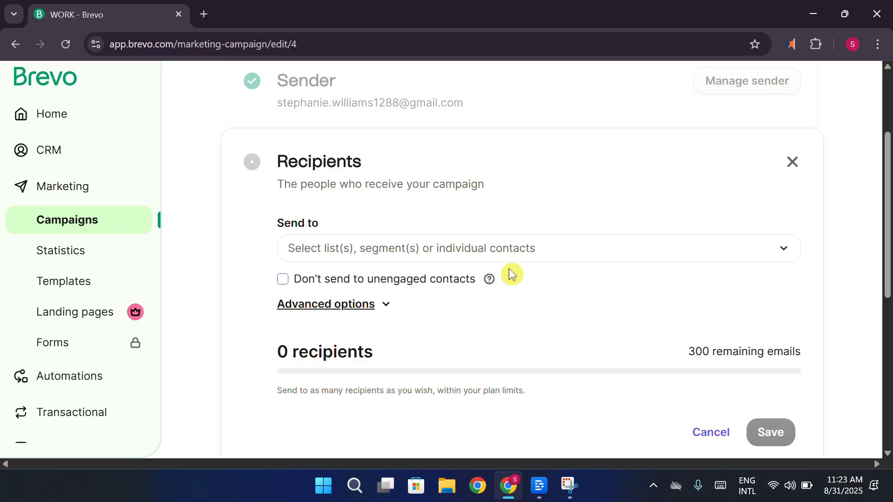
left_click(393, 245)
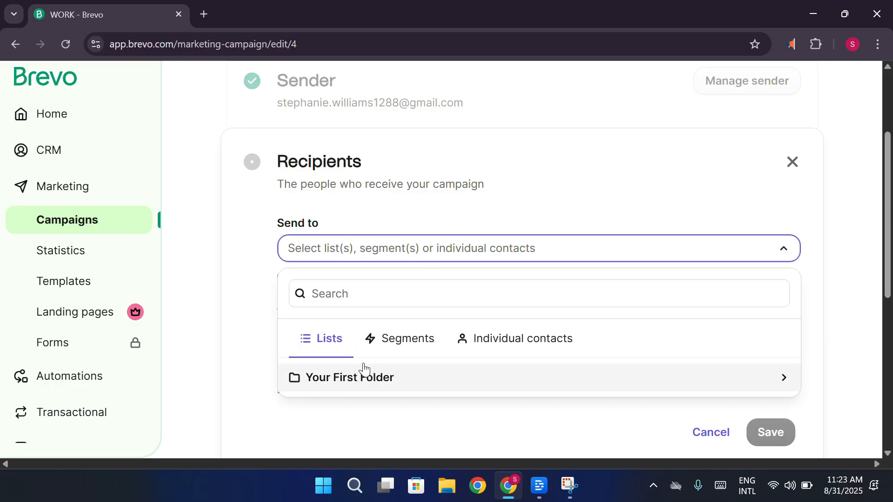
left_click(477, 343)
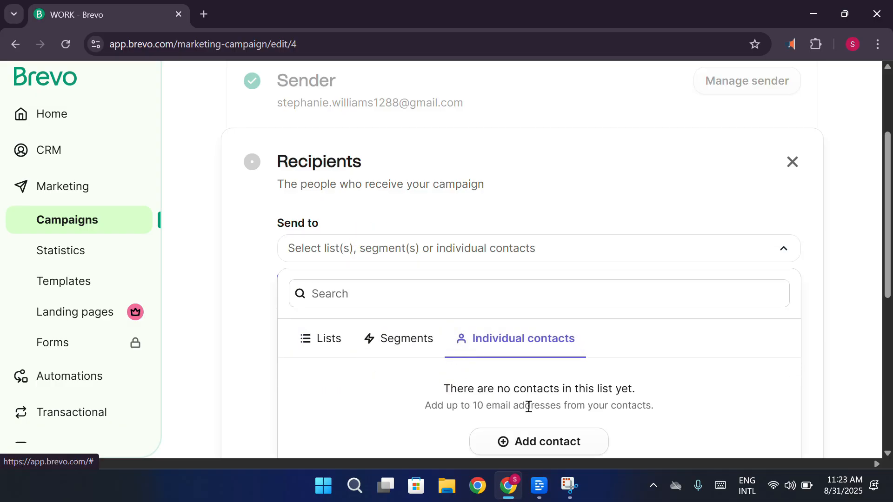
scroll(512, 391, "down", 1)
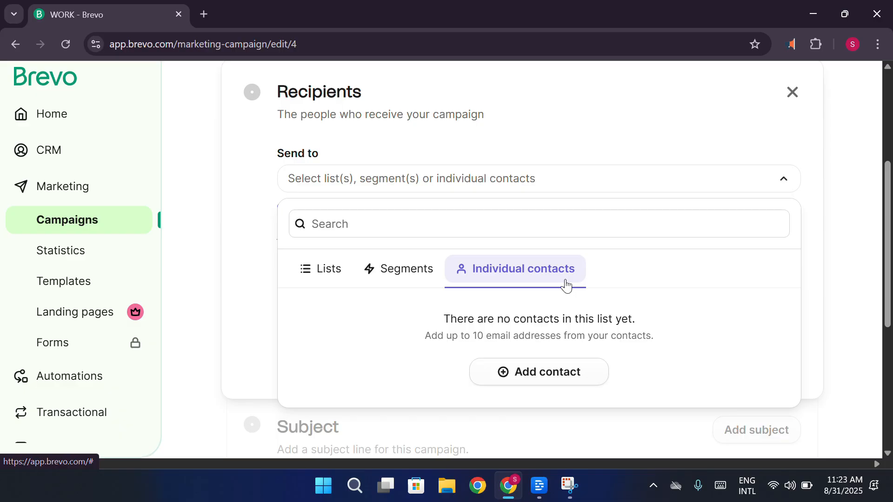
left_click(844, 217)
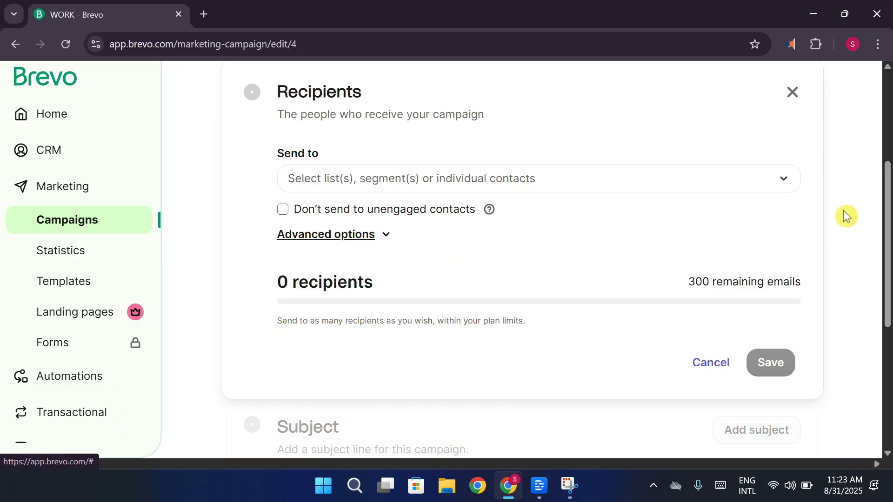
left_click(798, 98)
Enter "WELCOME TO WORK" as the campaign's subject line
scroll(424, 319, "down", 1)
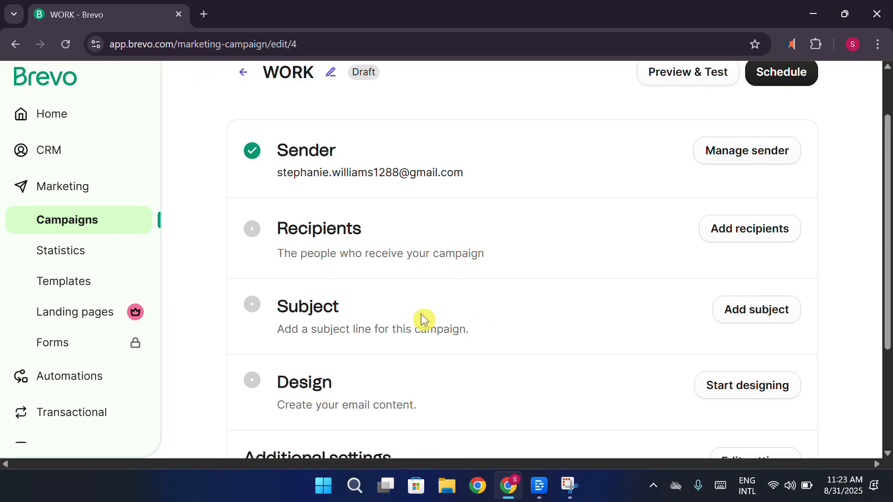
left_click(758, 309)
scroll(458, 347, "down", 1)
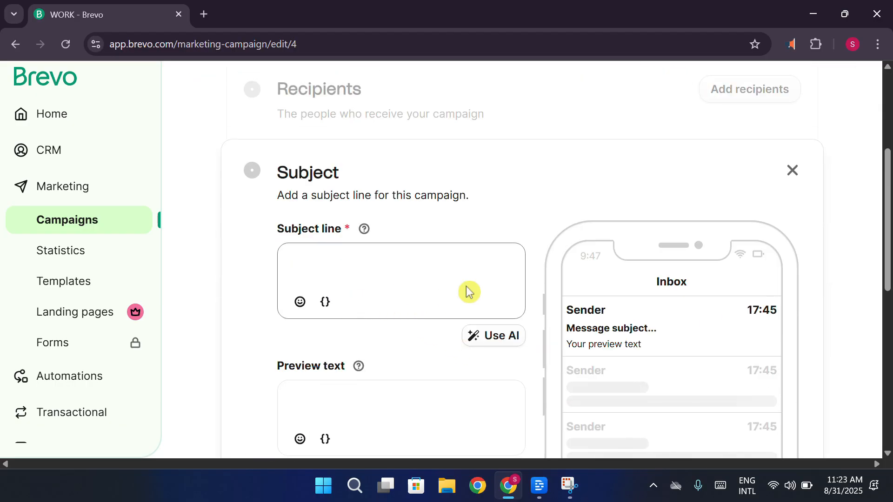
left_click(433, 263)
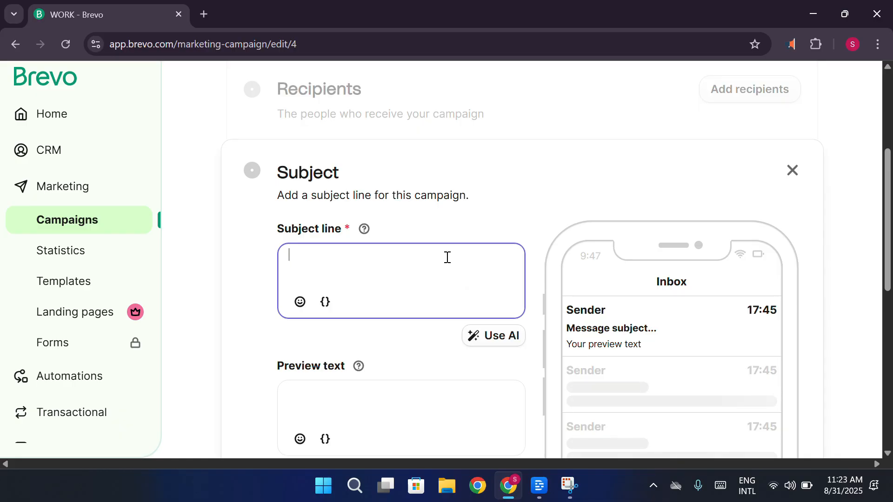
type("WELCOME T")
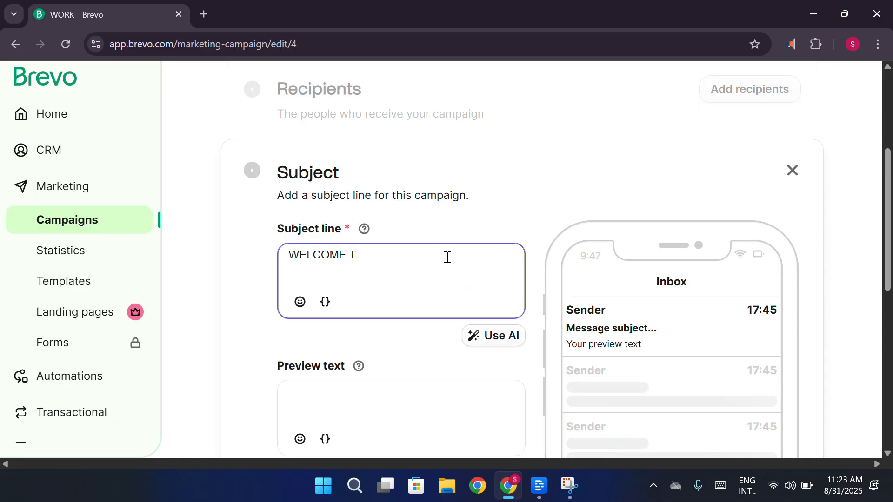
type("O WORK")
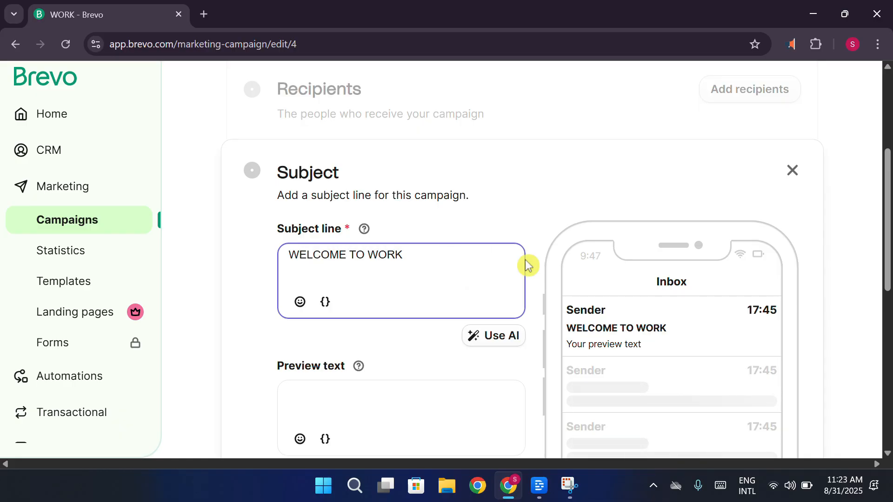
Replace the subject line with the AI suggestion "Welcome to Your New Adventure" and save the subject
scroll(525, 259, "down", 2)
left_click(492, 266)
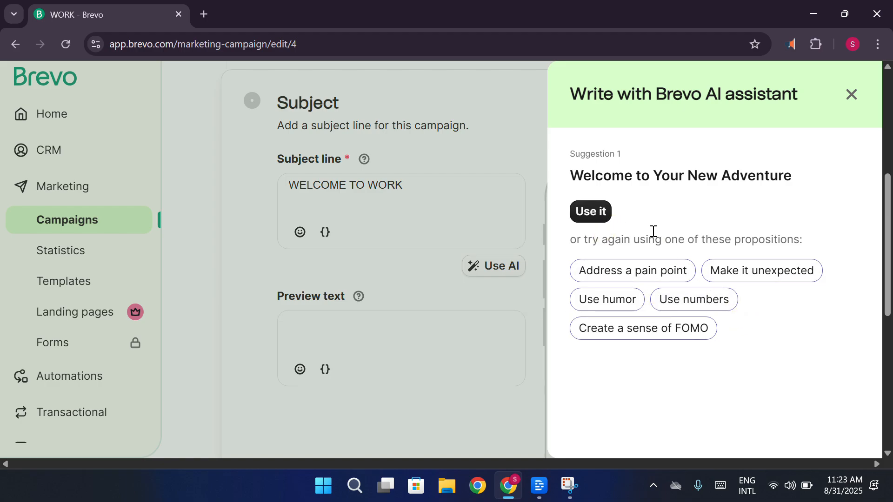
left_click(600, 213)
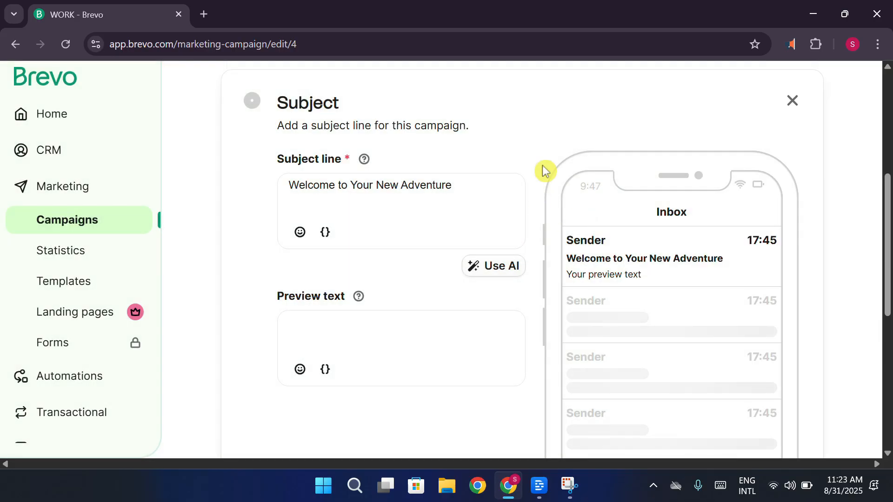
left_click(462, 183)
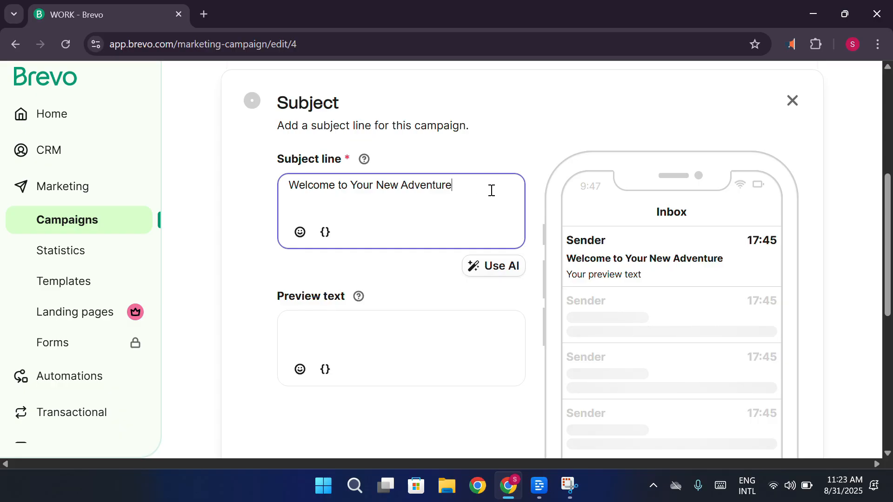
scroll(470, 279, "down", 5)
scroll(605, 340, "up", 2)
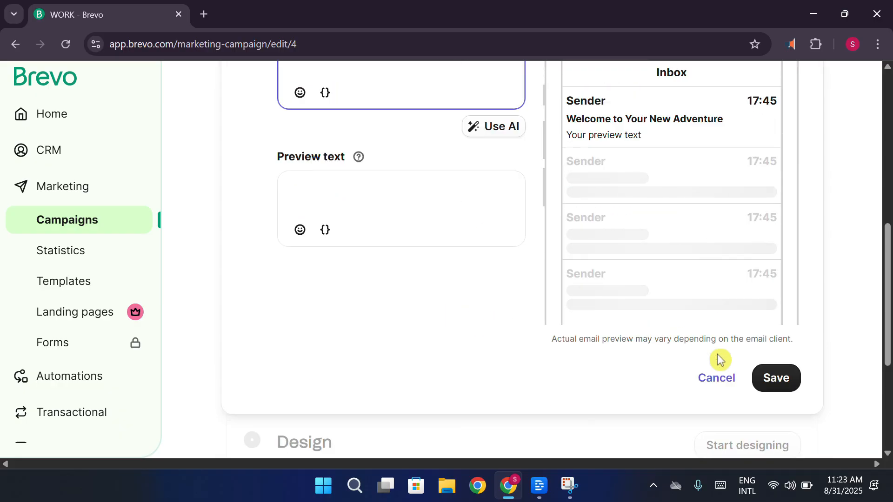
left_click(777, 379)
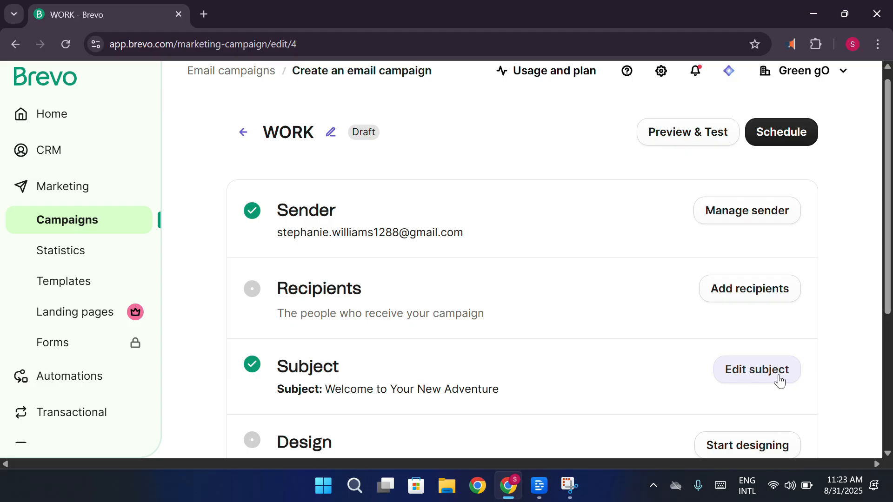
Start the email design from the basic template "Sell a product"
scroll(780, 382, "down", 2)
left_click(757, 379)
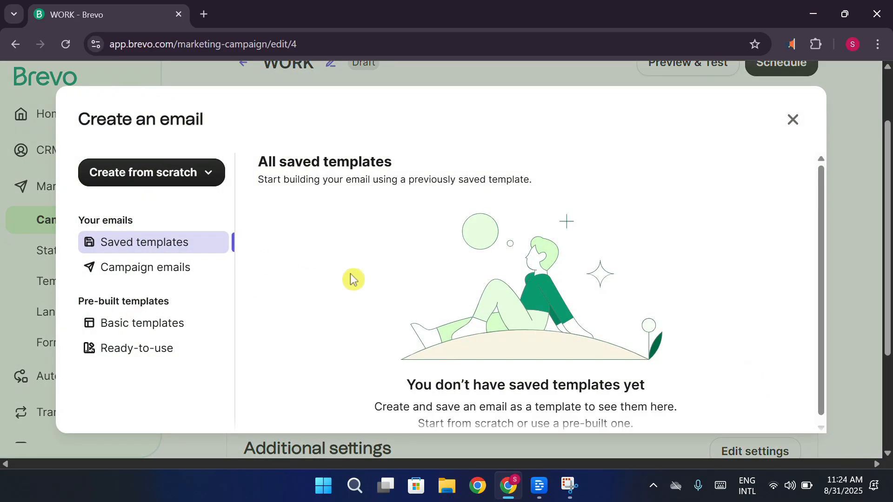
left_click(178, 322)
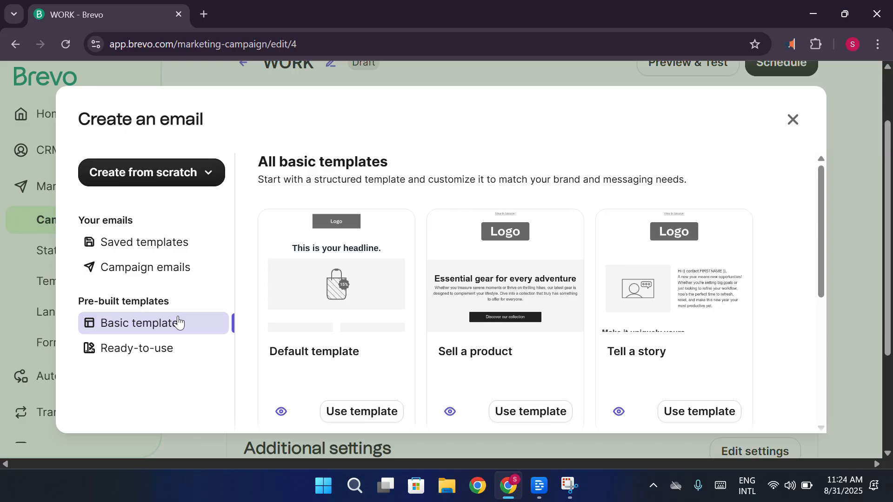
scroll(367, 302, "down", 1)
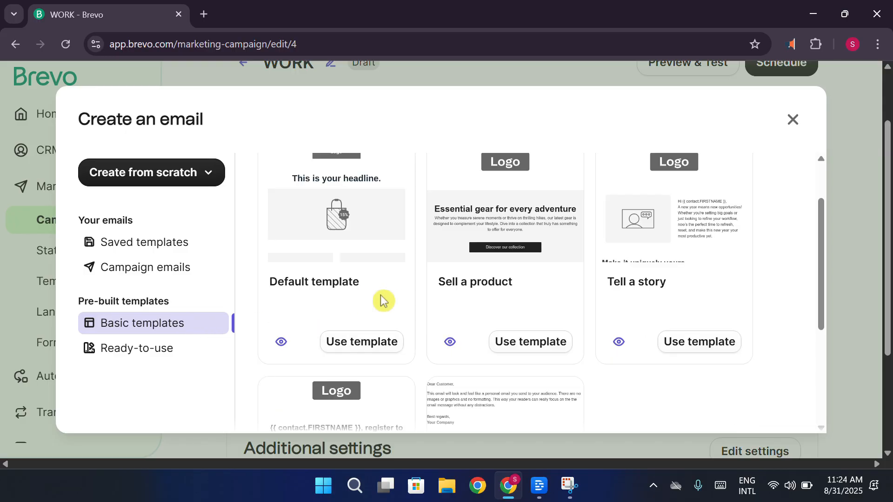
left_click(530, 351)
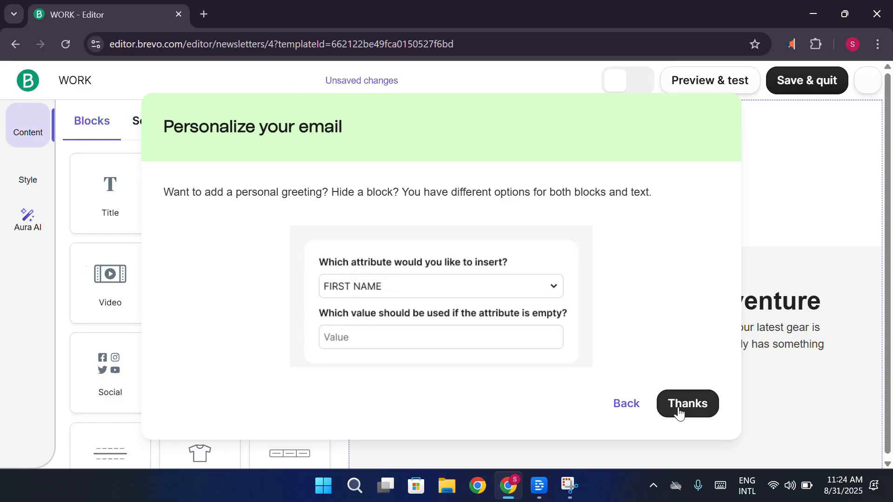
left_click(675, 402)
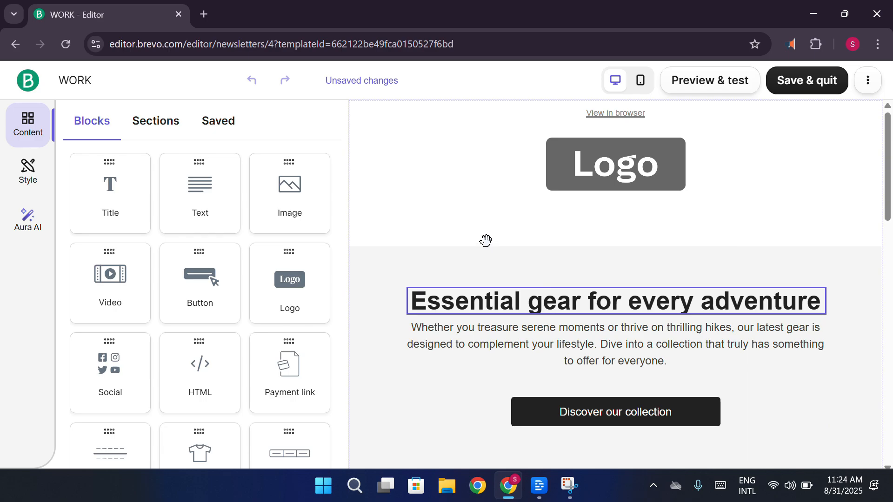
Look through the email template and inspect the settings of its header section and logo block
scroll(486, 240, "down", 7)
scroll(490, 240, "up", 10)
left_click(461, 206)
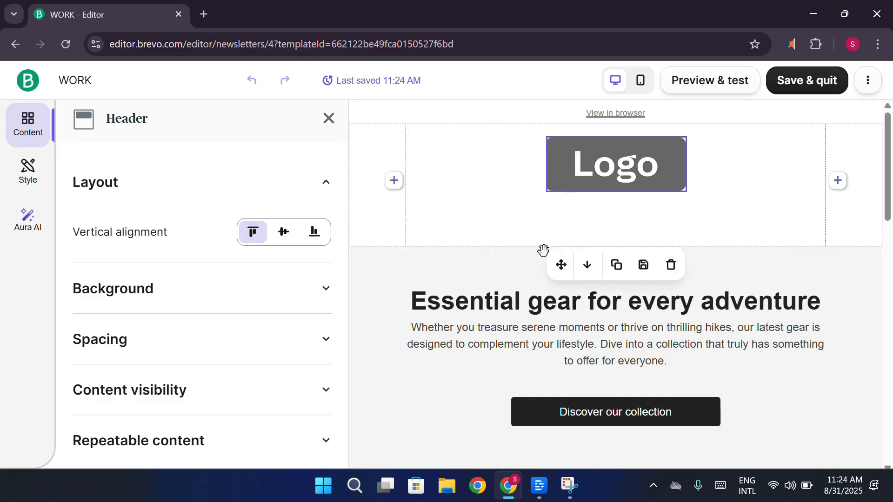
left_click(623, 181)
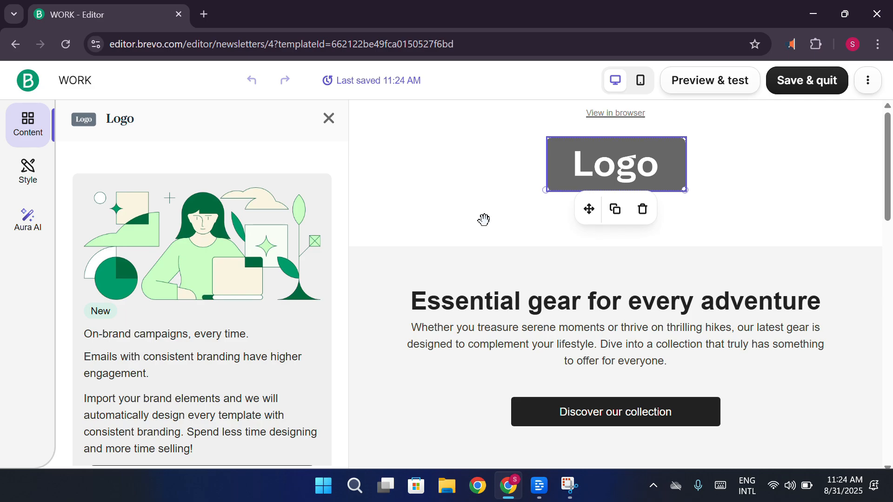
View the automatic brand setup offered in the logo settings, return to the email editor and dismiss the style announcement
scroll(221, 343, "down", 2)
left_click(201, 419)
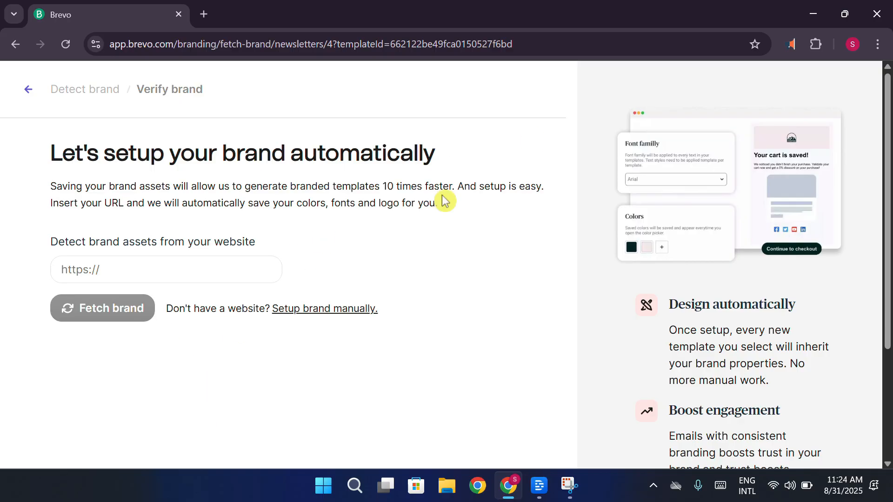
left_click(17, 46)
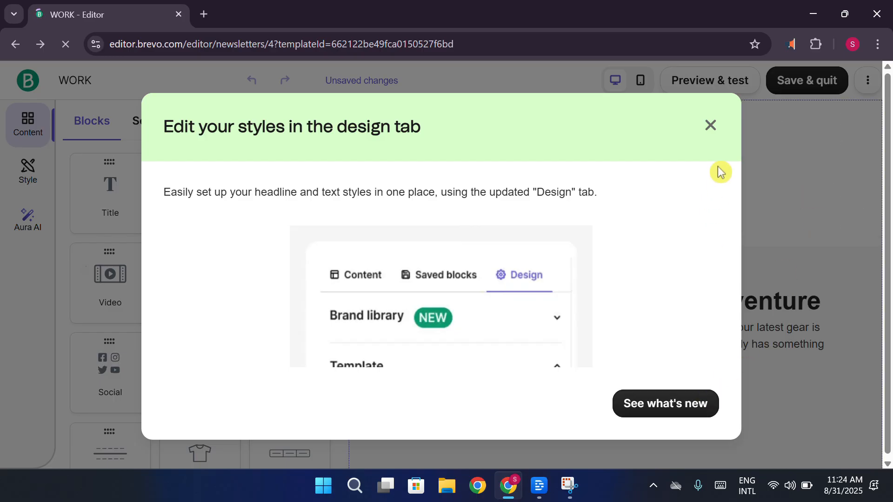
left_click(713, 127)
Save the email design, leave the editor and check the design section of the campaign setup
left_click(806, 82)
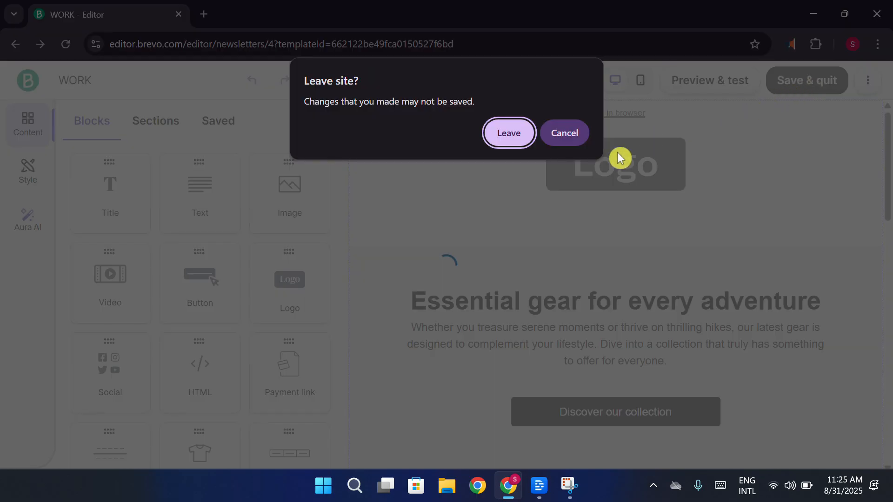
left_click(520, 140)
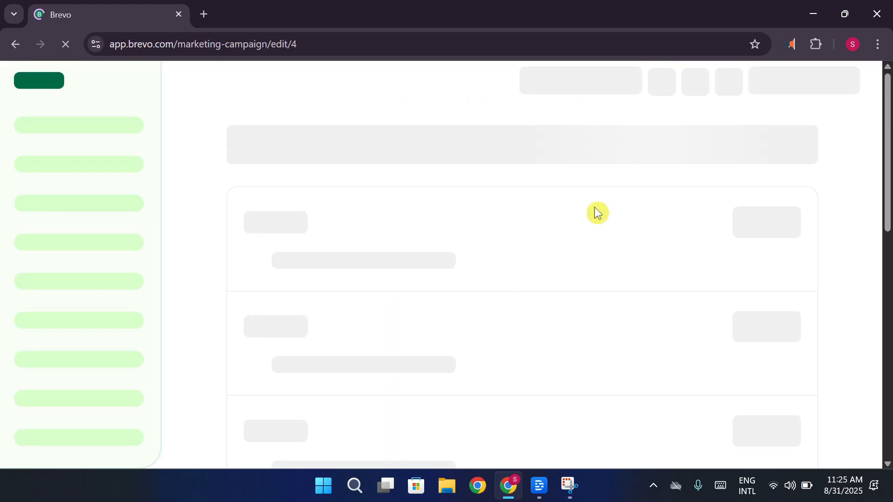
scroll(595, 213, "down", 4)
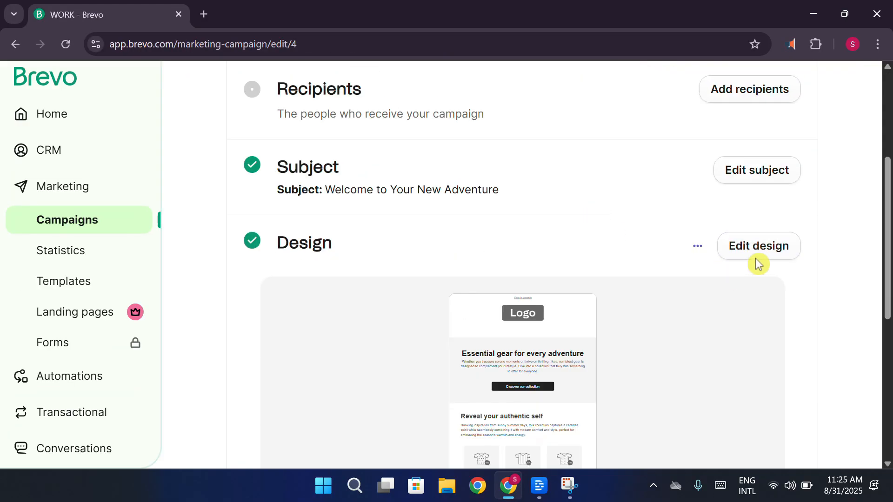
scroll(850, 219, "up", 3)
scroll(850, 219, "down", 1)
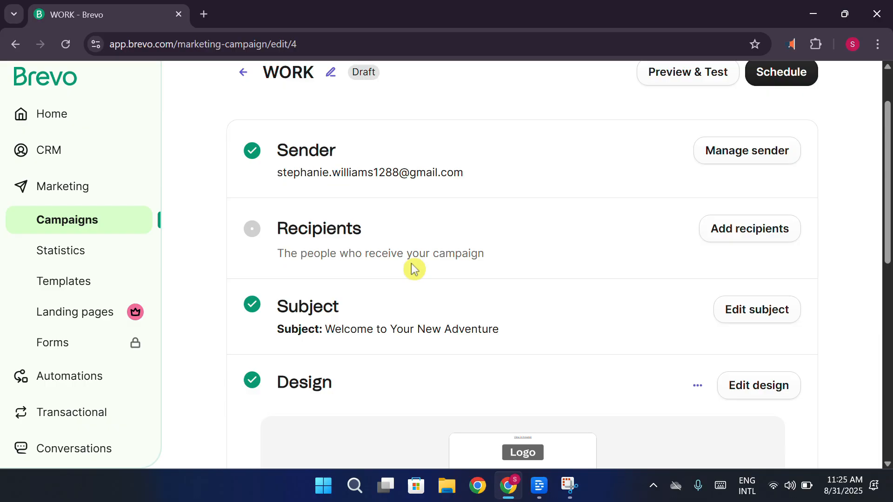
scroll(414, 268, "up", 2)
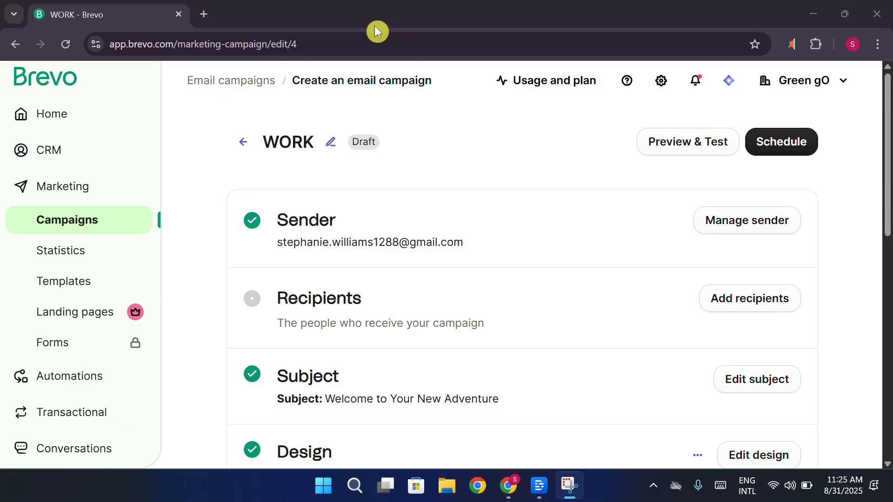
Create an automation from the prebuilt "Welcome message" workflow and dismiss the editor's introduction
left_click(70, 376)
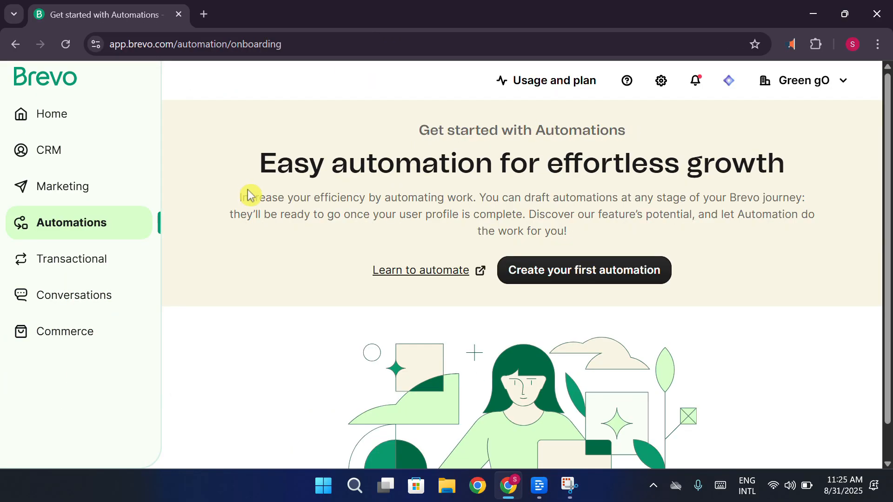
left_click(644, 273)
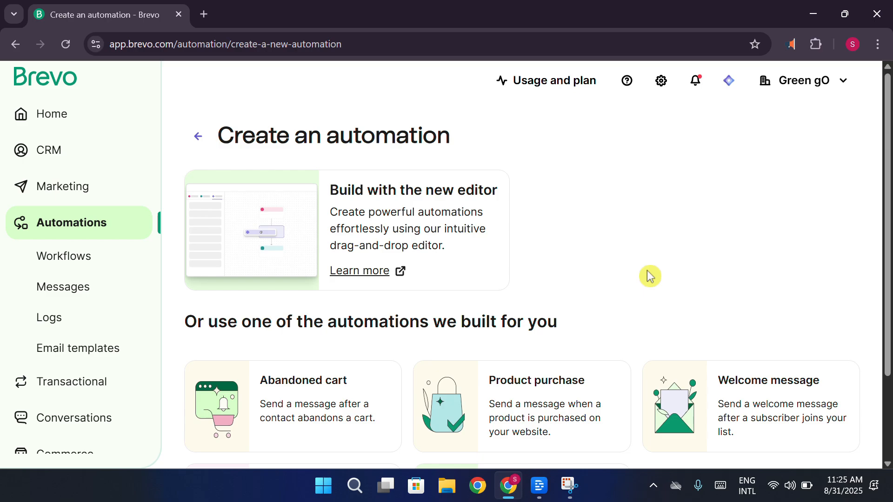
scroll(649, 275, "down", 1)
left_click(705, 321)
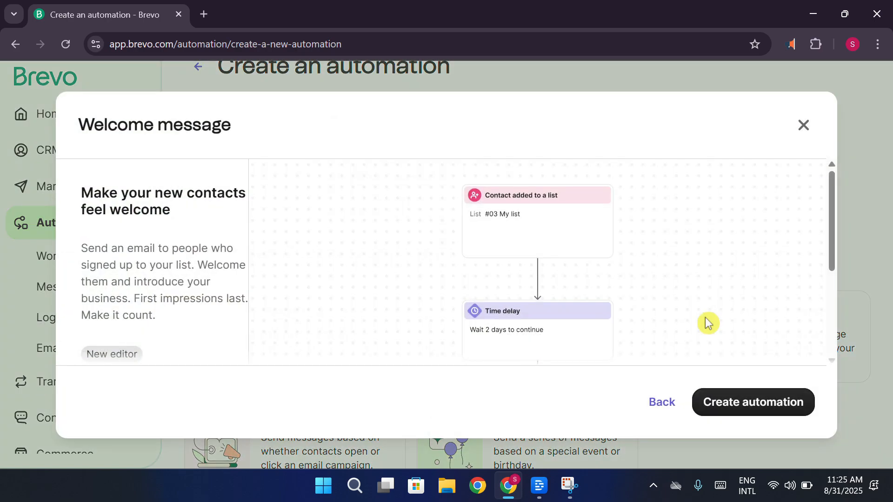
left_click(763, 399)
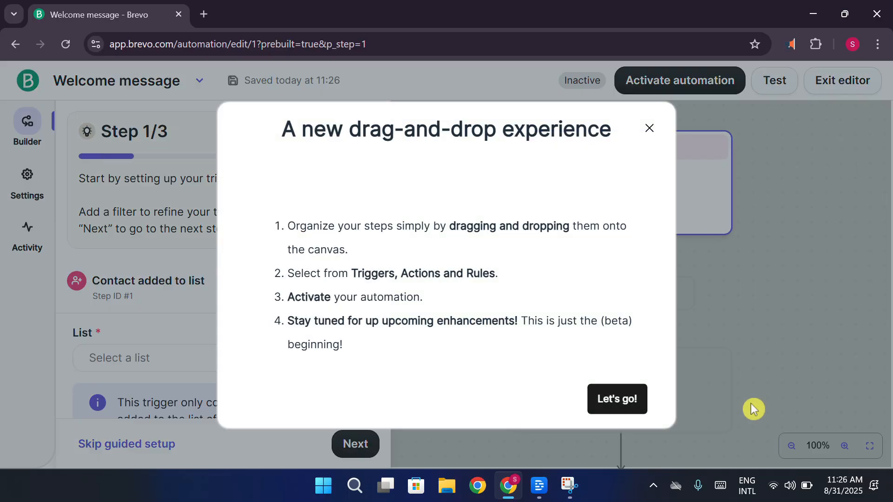
left_click(633, 399)
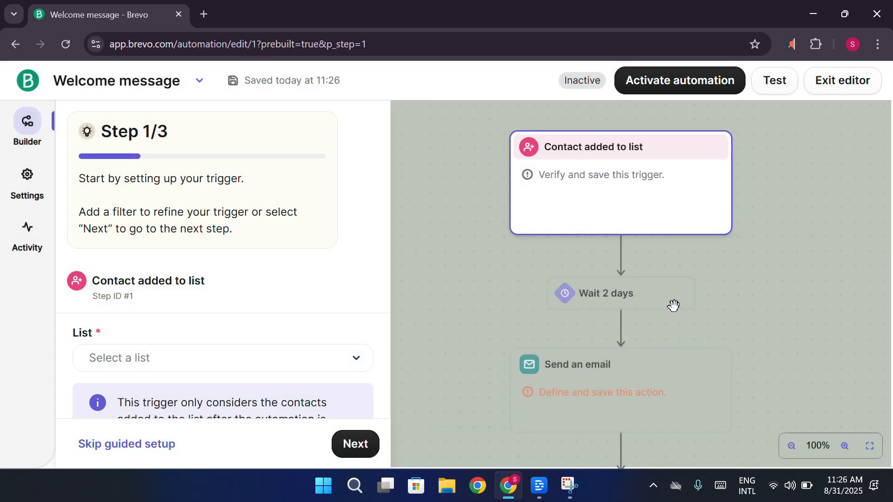
Set the "Contact added to list" trigger to "Your first list" from "Your First Folder" and continue to the time delay
left_click(235, 356)
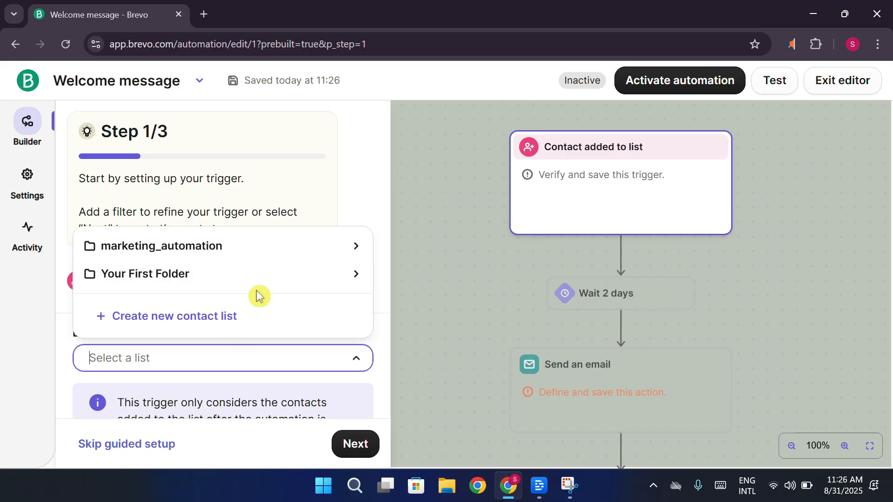
left_click(316, 374)
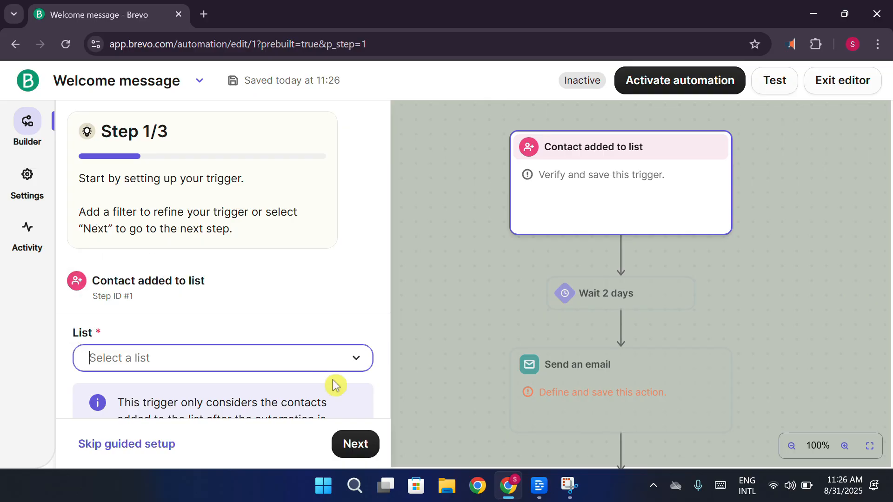
left_click(356, 444)
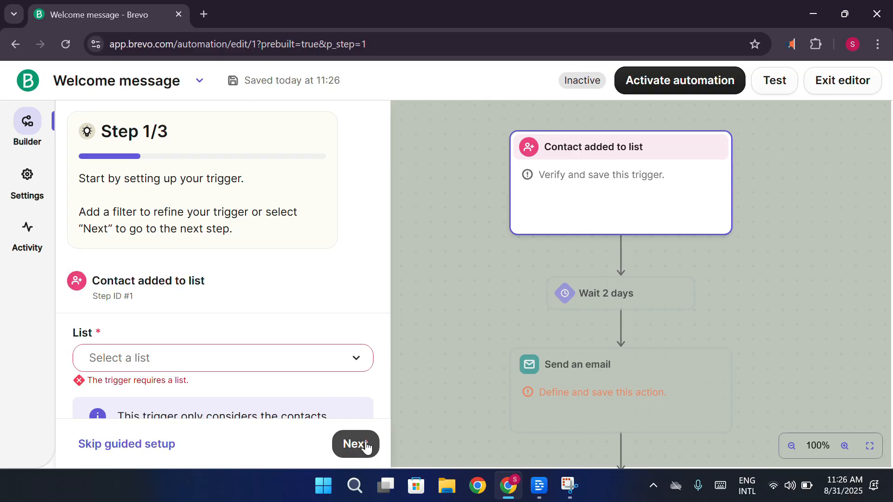
left_click(286, 355)
left_click(206, 275)
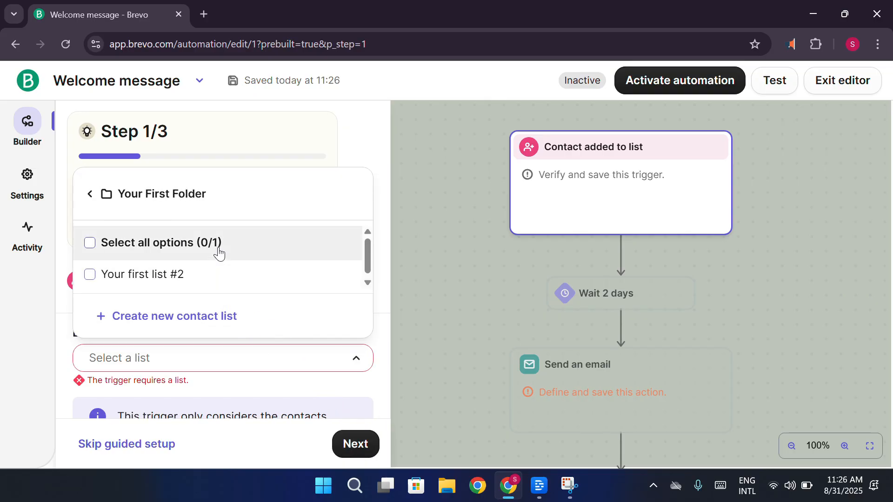
left_click(219, 252)
left_click(365, 446)
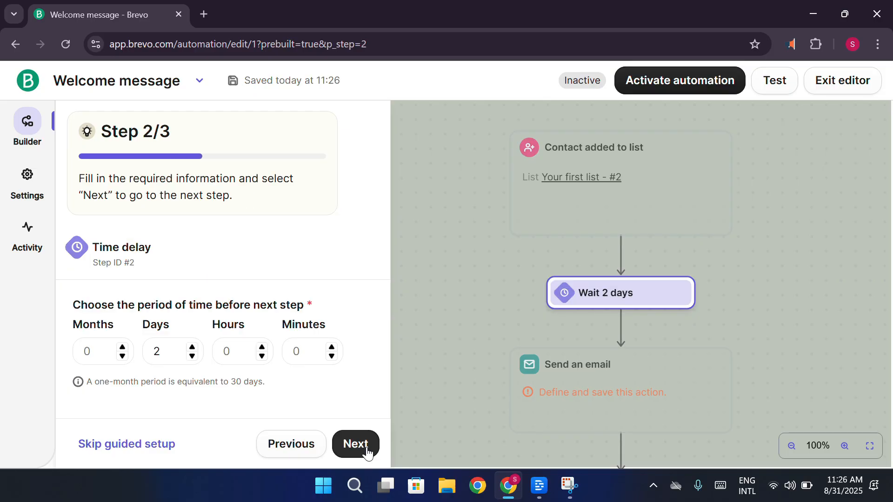
Accept the 2-day time delay and the provided welcome email to finish the guided setup, and dismiss the activation tip
scroll(319, 297, "down", 1)
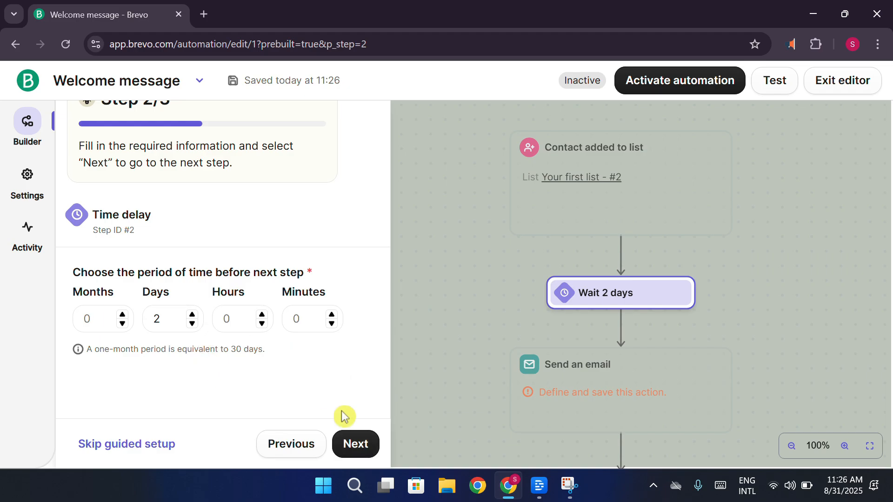
left_click(358, 443)
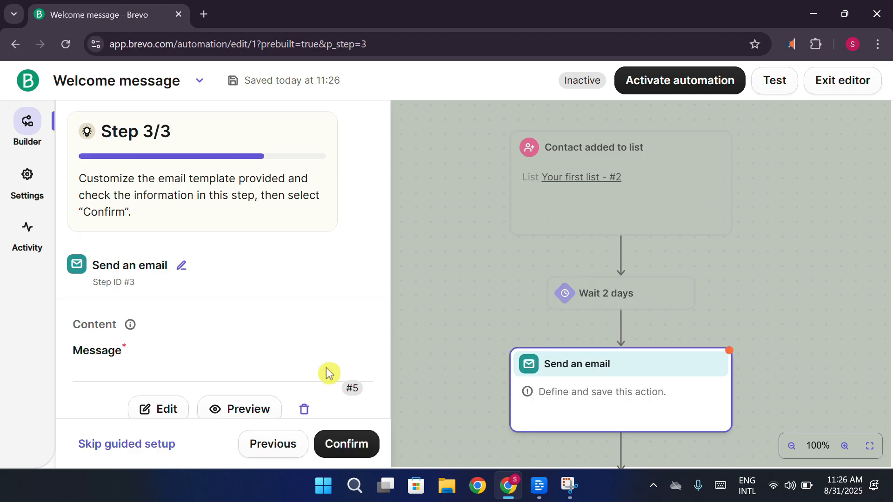
scroll(313, 319, "down", 3)
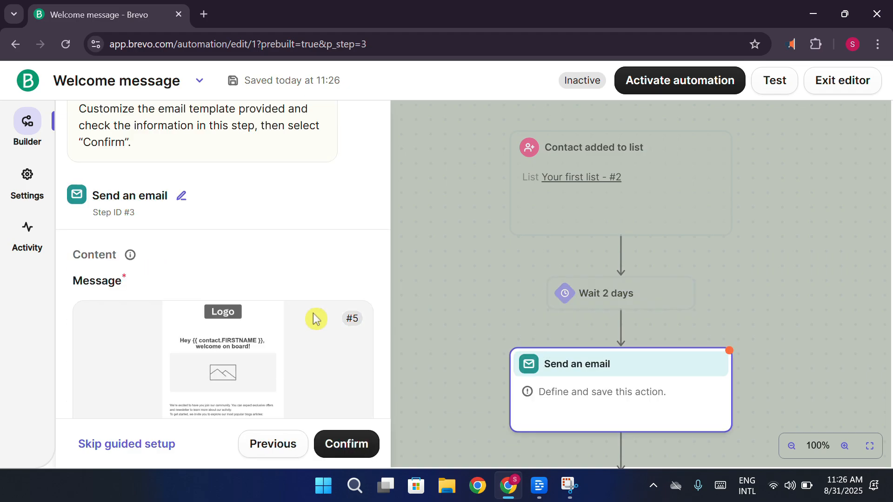
left_click(362, 448)
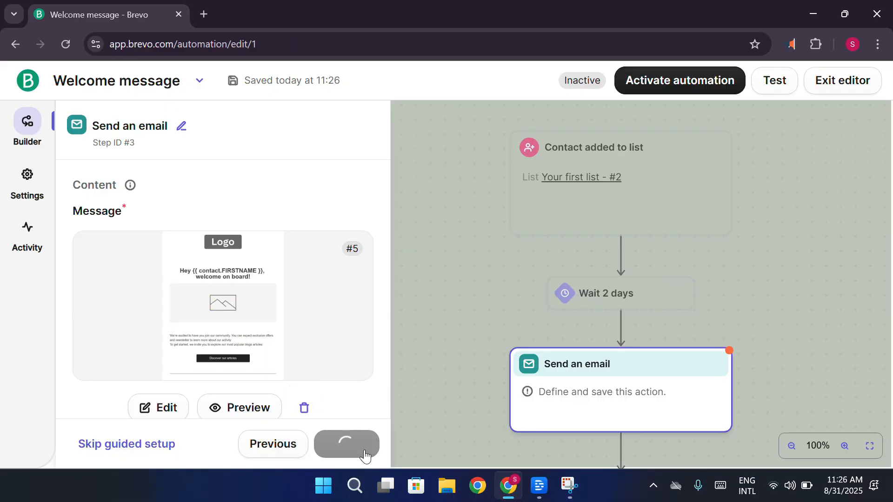
scroll(542, 281, "up", 3)
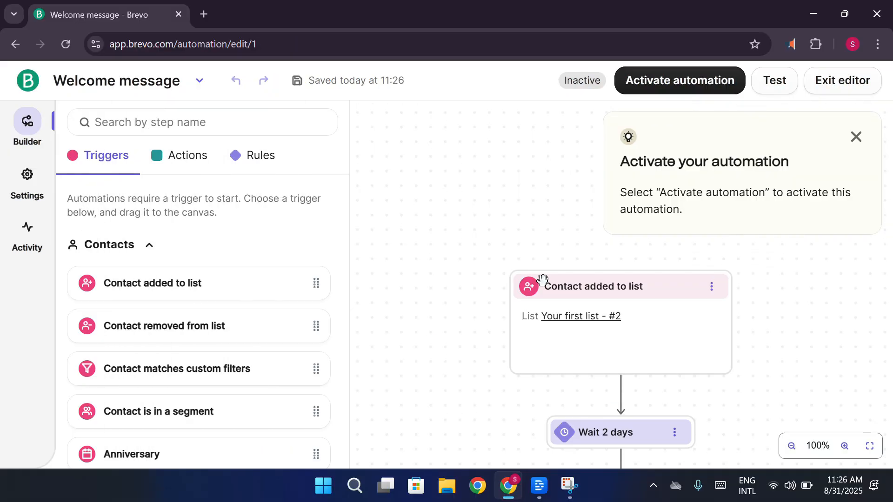
left_click(856, 137)
Examine the available triggers and the workflow from the contact trigger through the delay and email to the exit
scroll(764, 227, "down", 1)
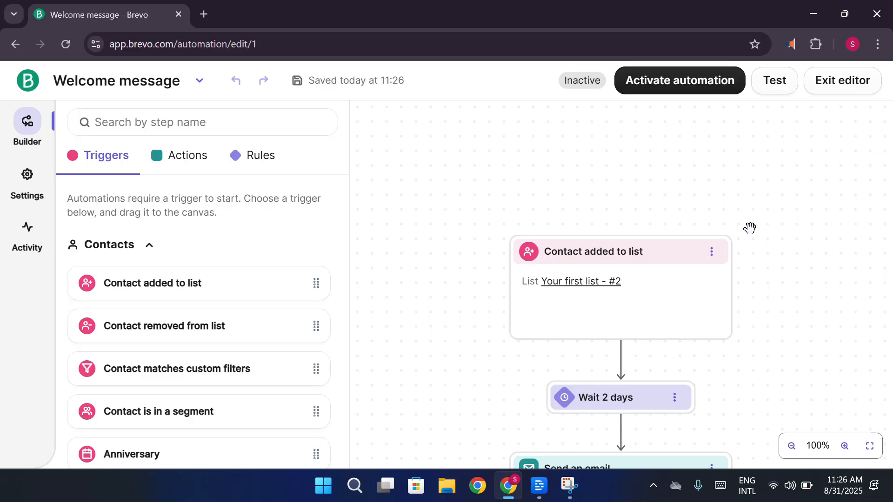
scroll(377, 294, "down", 1)
scroll(337, 319, "down", 3)
scroll(458, 339, "down", 2)
scroll(508, 305, "down", 5)
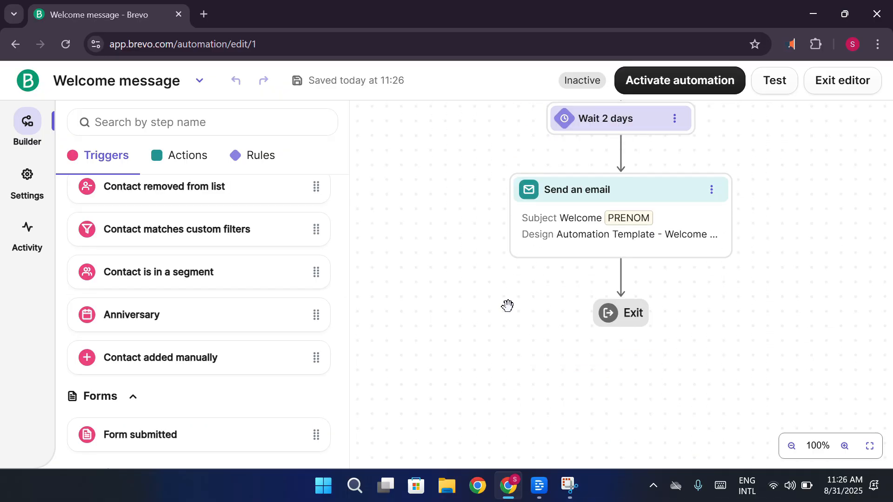
scroll(507, 305, "up", 5)
scroll(507, 305, "down", 2)
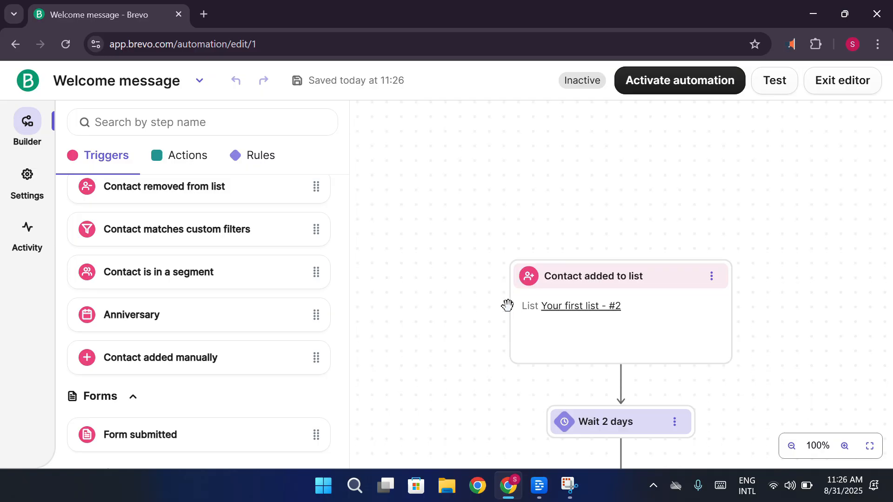
scroll(635, 254, "down", 2)
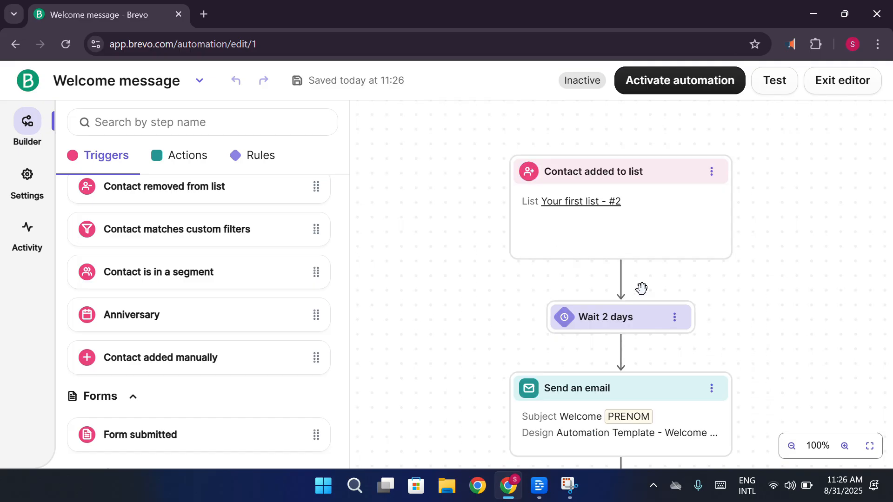
scroll(641, 286, "down", 2)
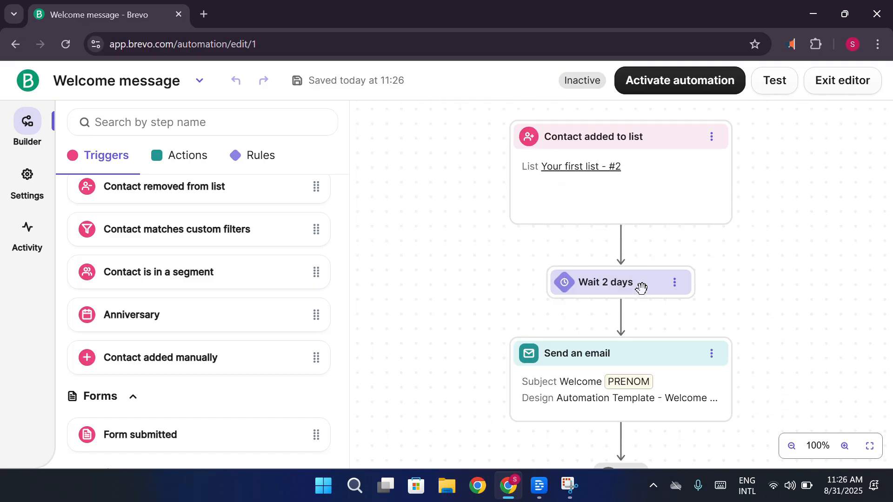
scroll(689, 301, "up", 1)
Leave the automation editor, postpone activating the automation and dismiss the satisfaction survey
left_click(27, 81)
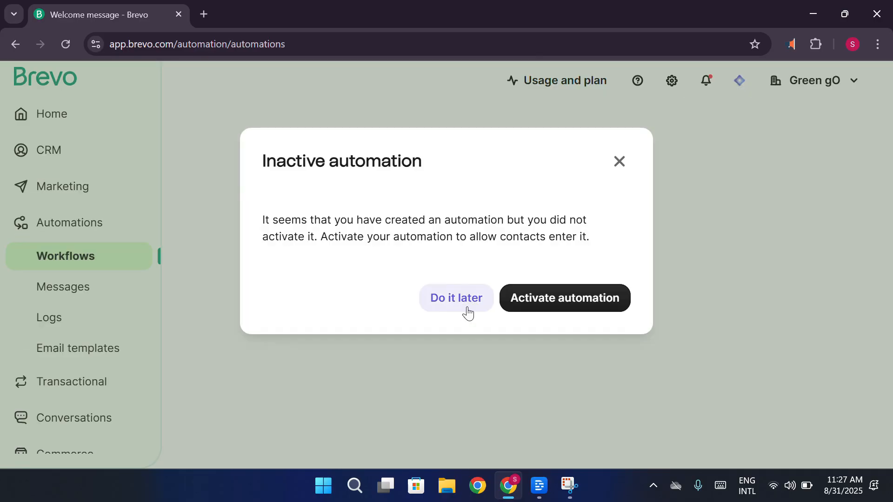
left_click(467, 307)
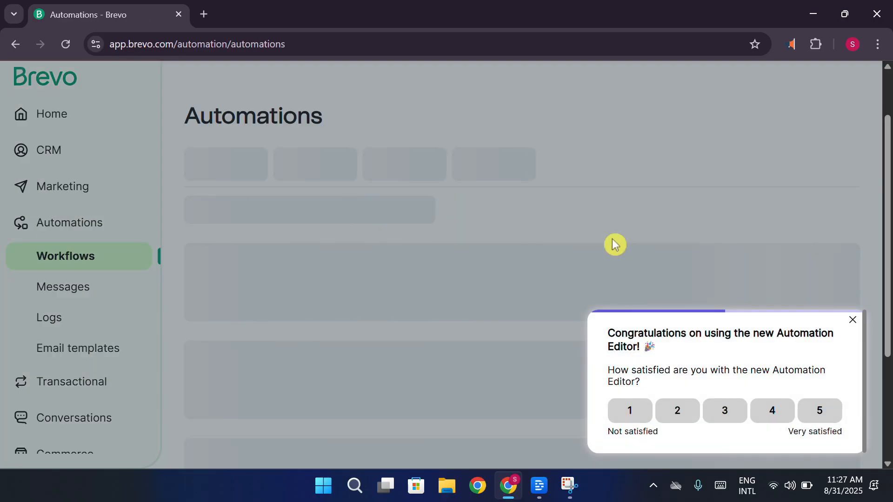
left_click(852, 321)
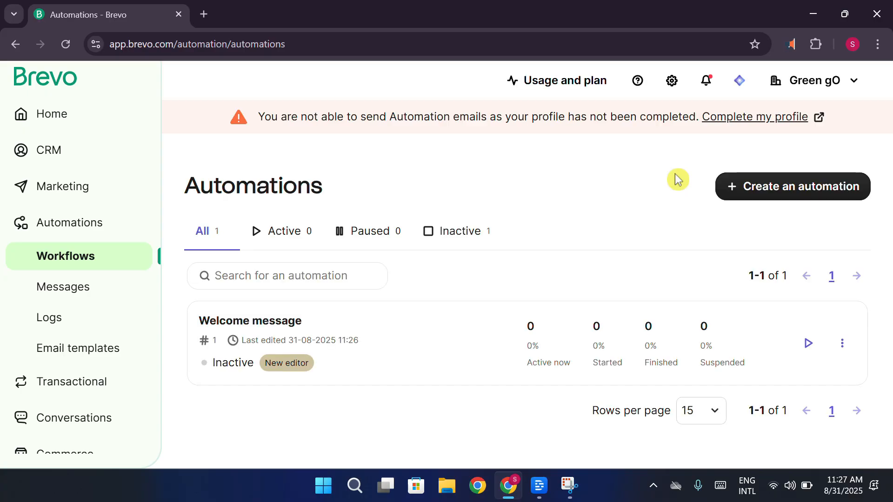
View the Conversations inbox and its sections, and look at the Transactional email configuration
scroll(134, 390, "down", 1)
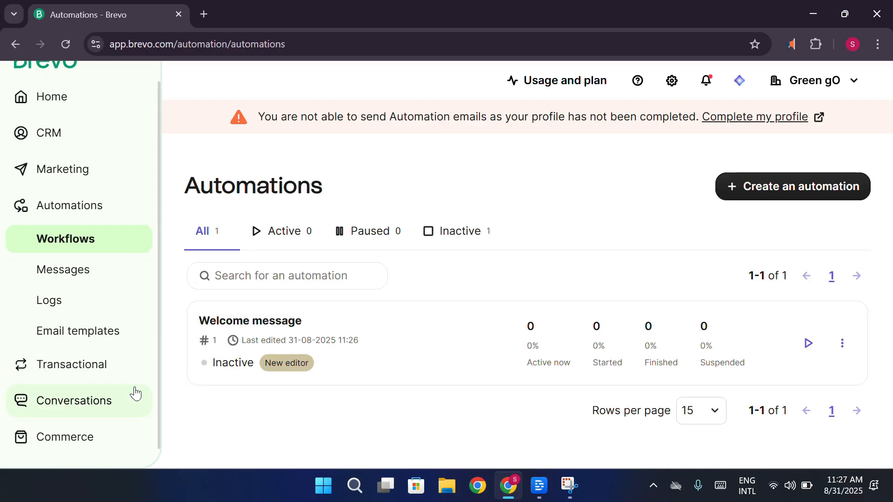
left_click(85, 408)
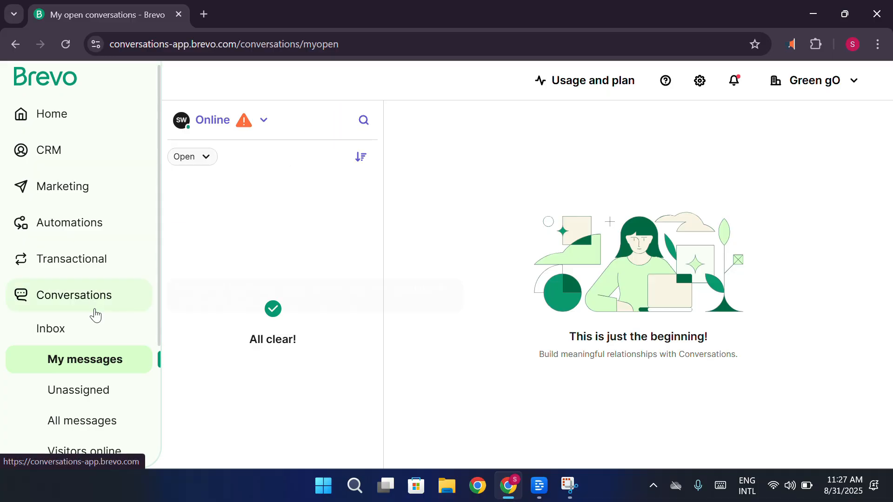
scroll(103, 387, "down", 3)
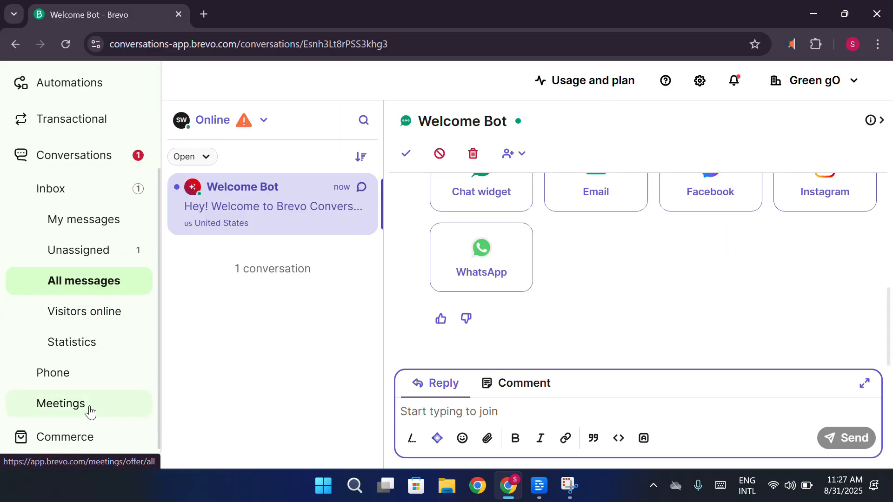
scroll(81, 228, "up", 2)
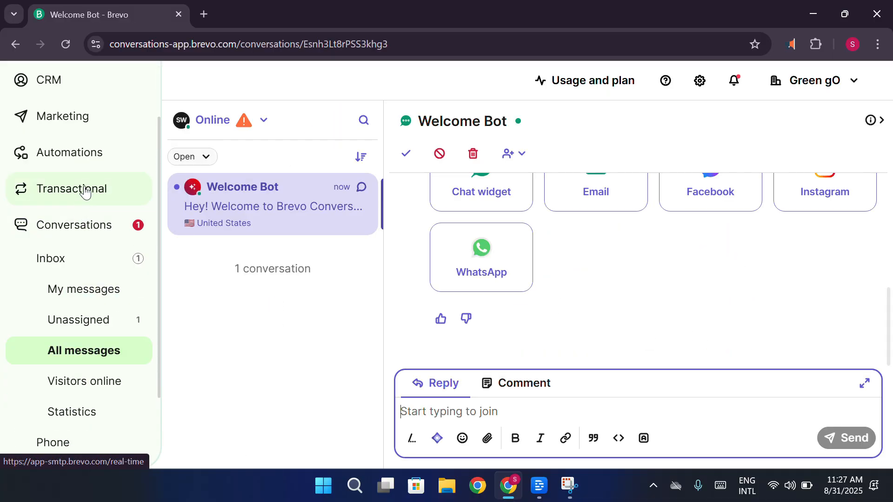
left_click(85, 190)
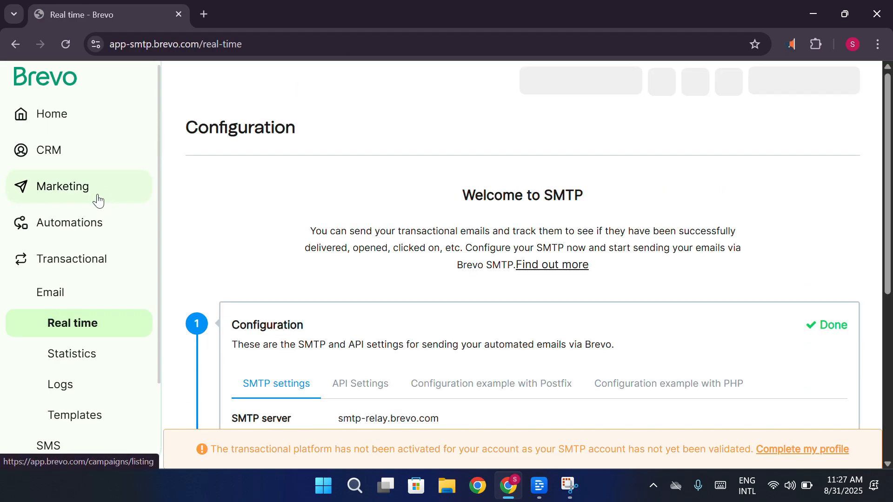
scroll(65, 353, "down", 5)
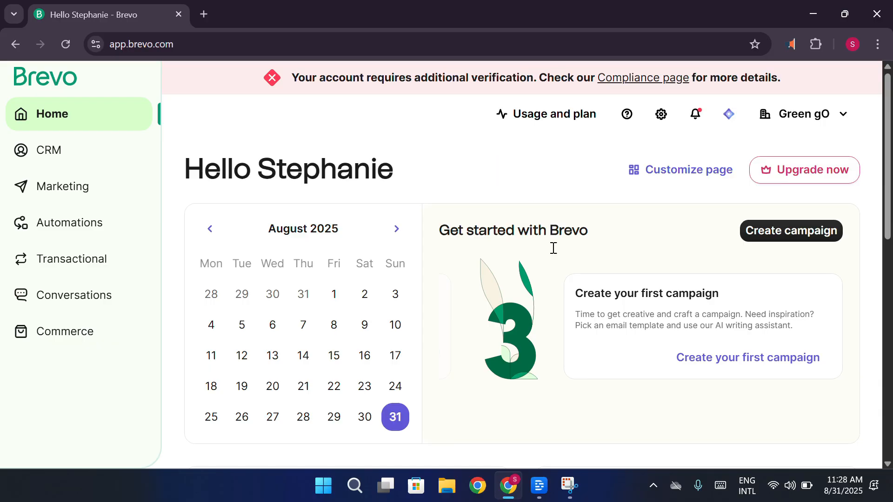
Look through the general account settings, return to the home dashboard and view its contacts and plan usage
left_click(661, 114)
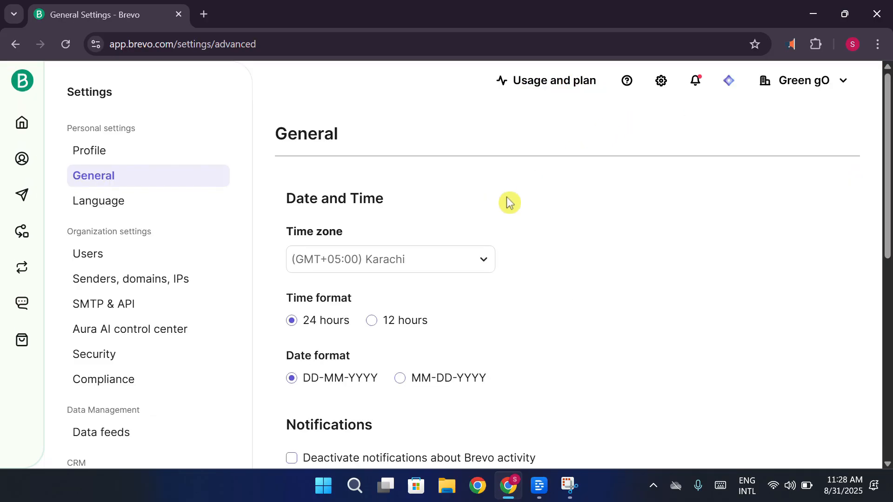
scroll(216, 171, "down", 5)
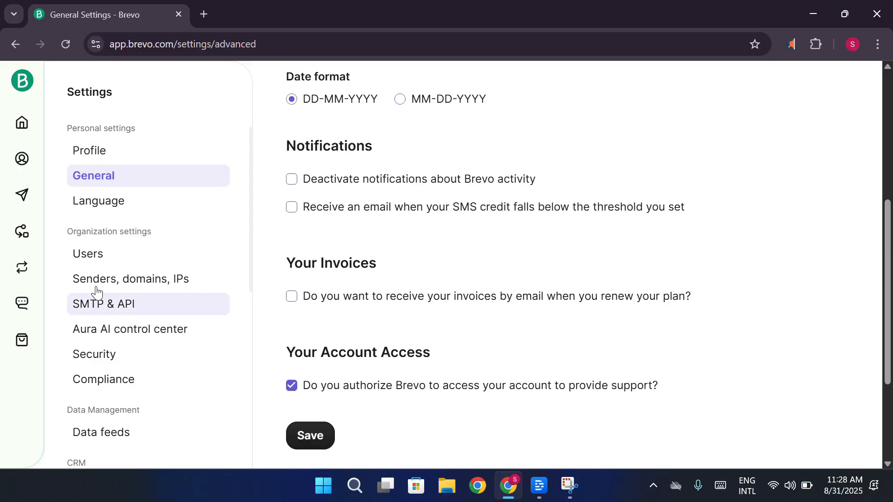
left_click(21, 123)
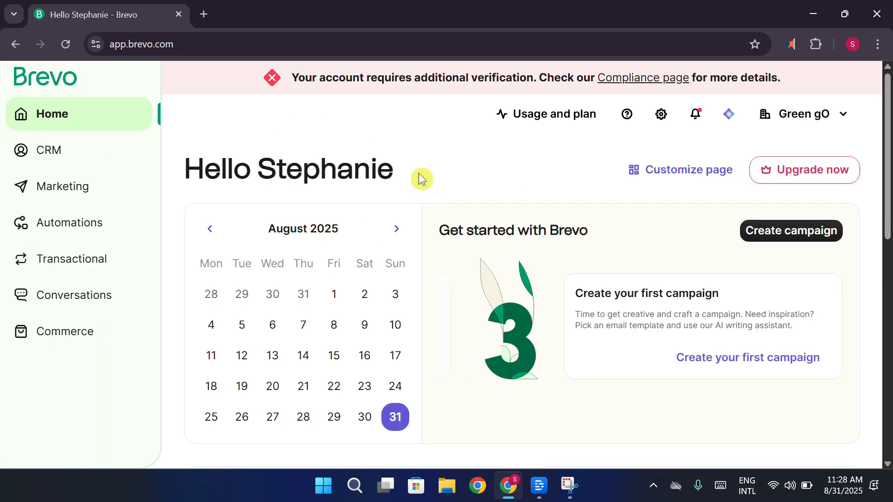
scroll(473, 184, "down", 10)
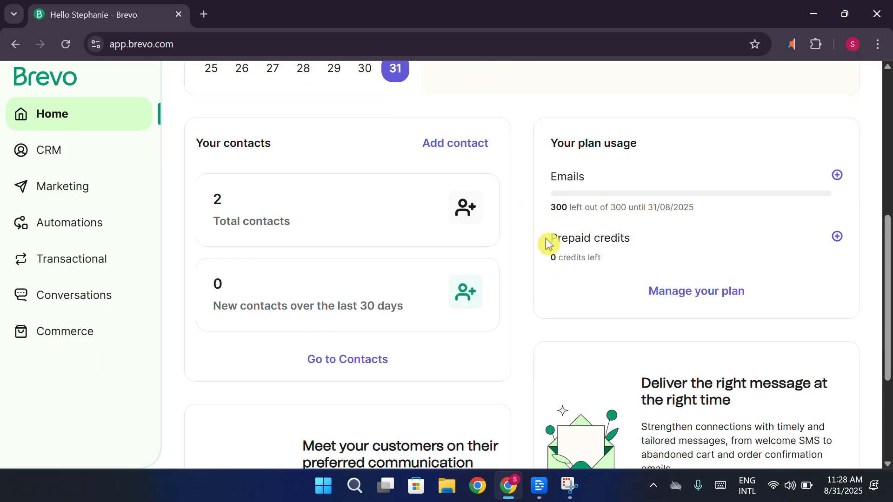
Reload the home dashboard and look over its calendar and getting-started section
scroll(520, 297, "up", 1)
scroll(520, 298, "up", 9)
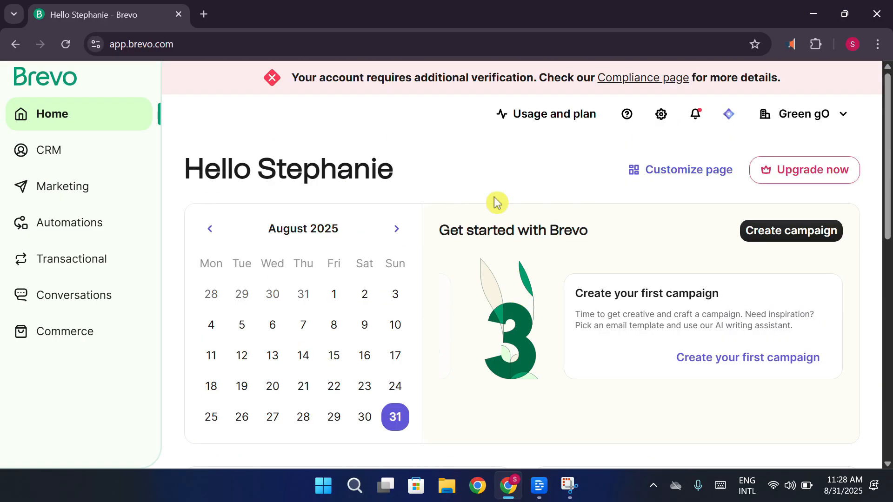
left_click(27, 84)
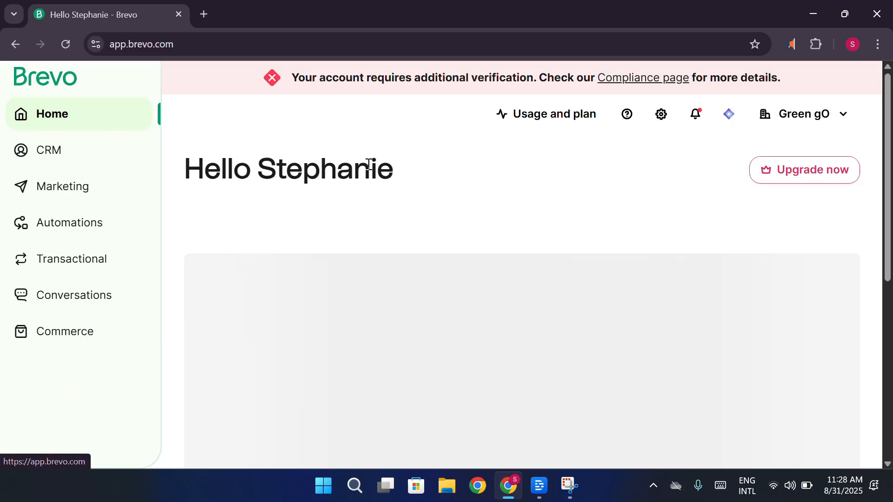
scroll(426, 183, "down", 1)
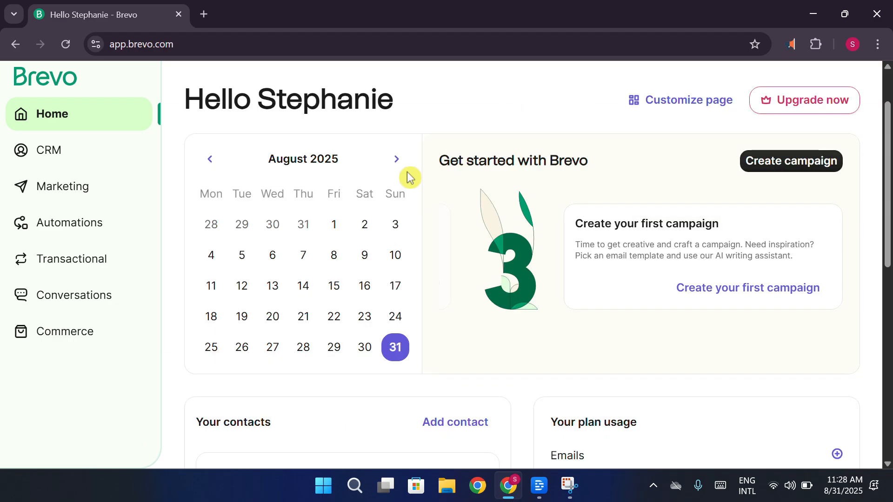
scroll(424, 168, "up", 1)
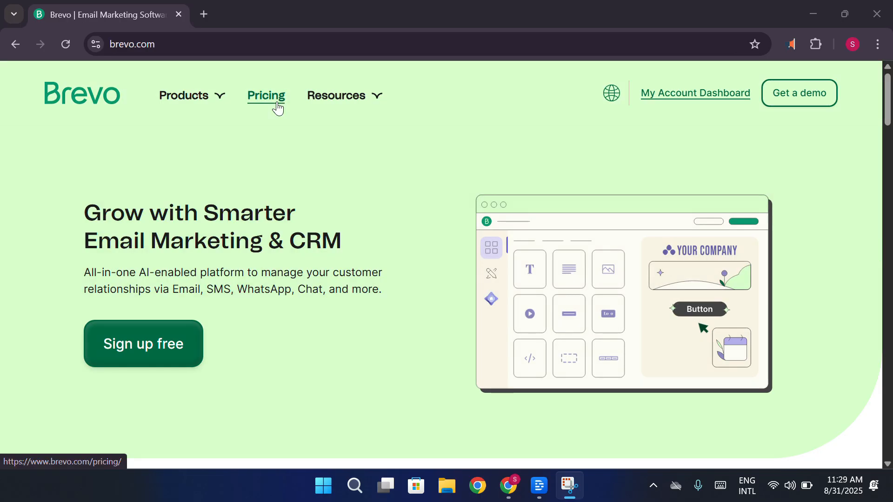
View the Marketing Platform pricing plans on the Brevo website, close the chat bot and minimize the browser window
left_click(277, 107)
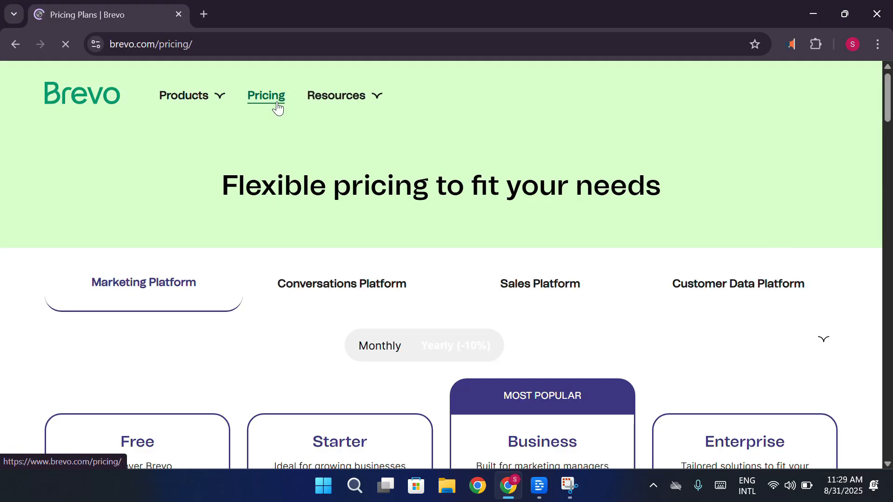
scroll(713, 243, "down", 6)
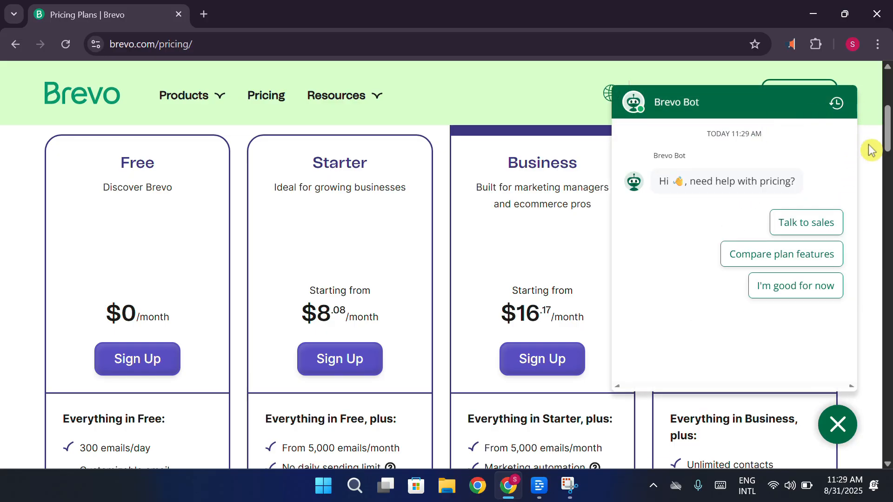
left_click(837, 424)
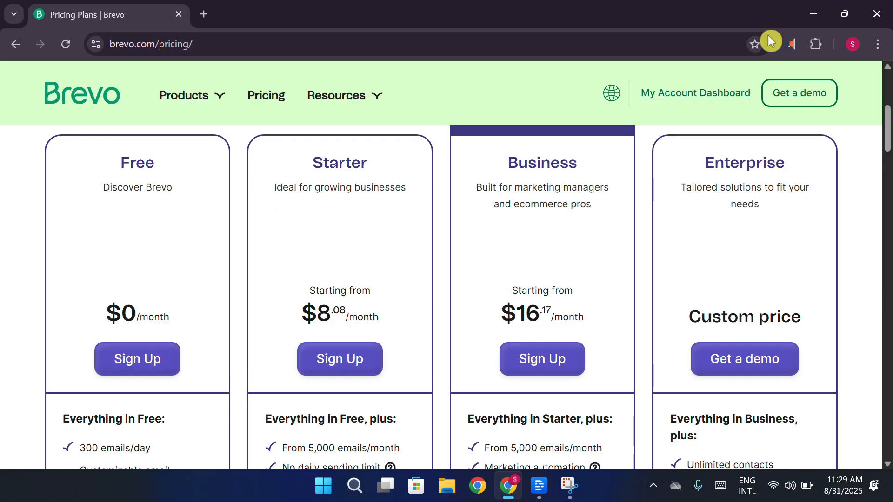
left_click(813, 13)
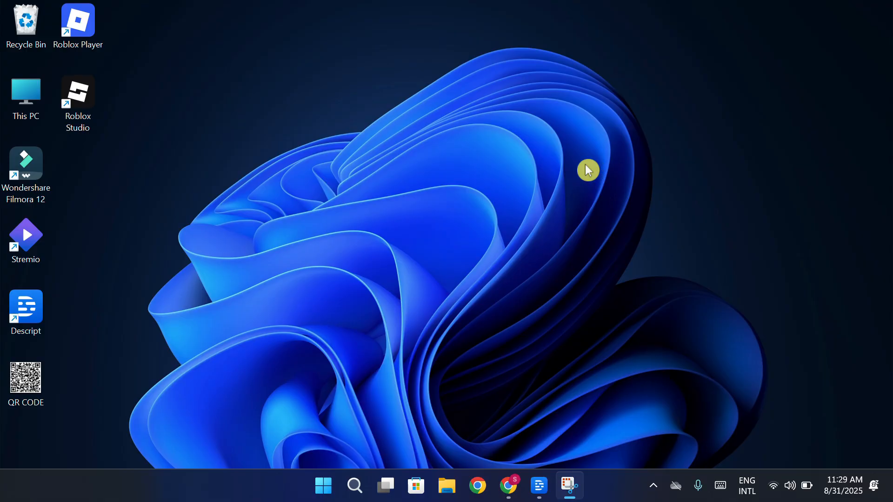